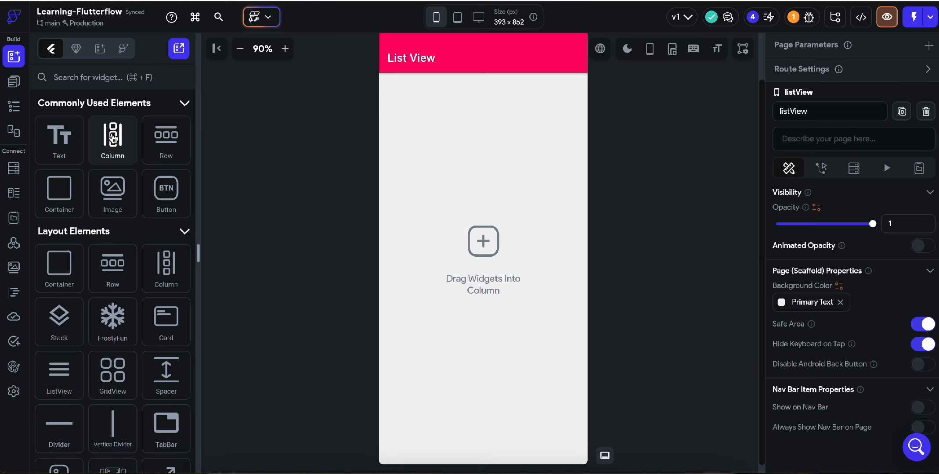
Add a Column to the empty page with a Text widget inside it
{"action": "left_click_drag", "start_coordinate": [112, 139], "coordinate": [543, 229]}
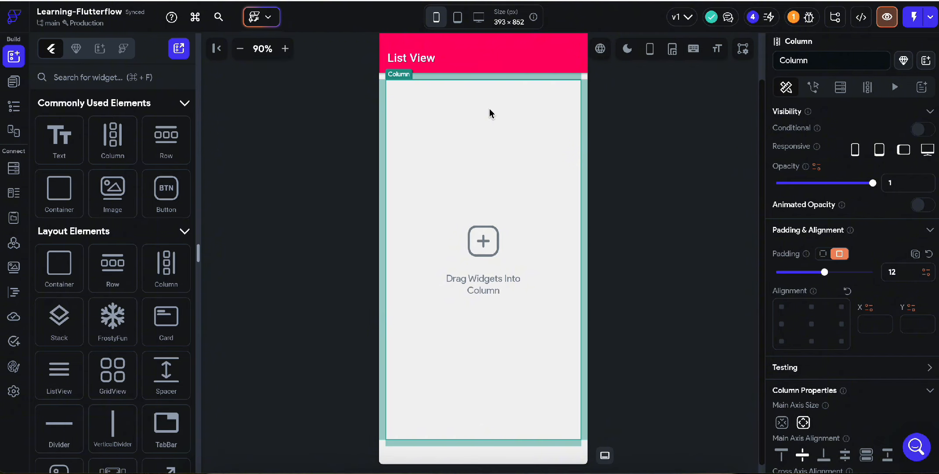
{"action": "left_click_drag", "start_coordinate": [65, 155], "coordinate": [432, 154]}
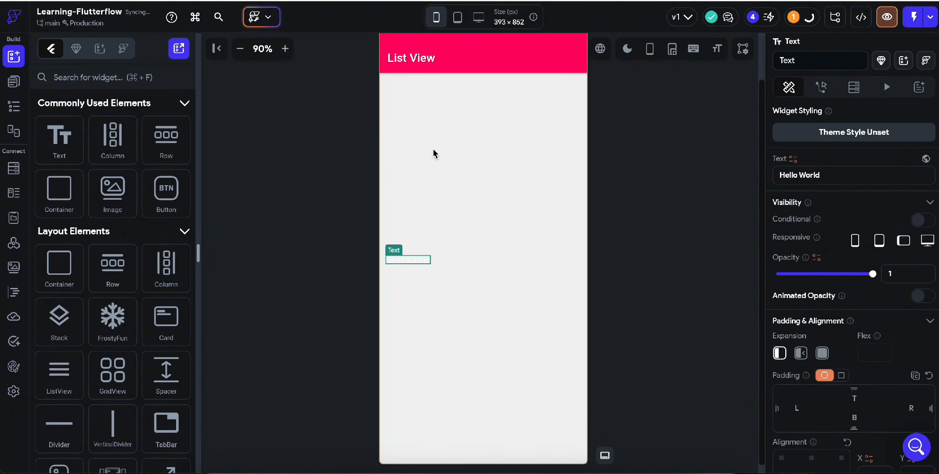
Colour the Hello World text Primary Background
{"action": "scroll", "coordinate": [812, 365], "scroll_direction": "down", "scroll_amount": 6}
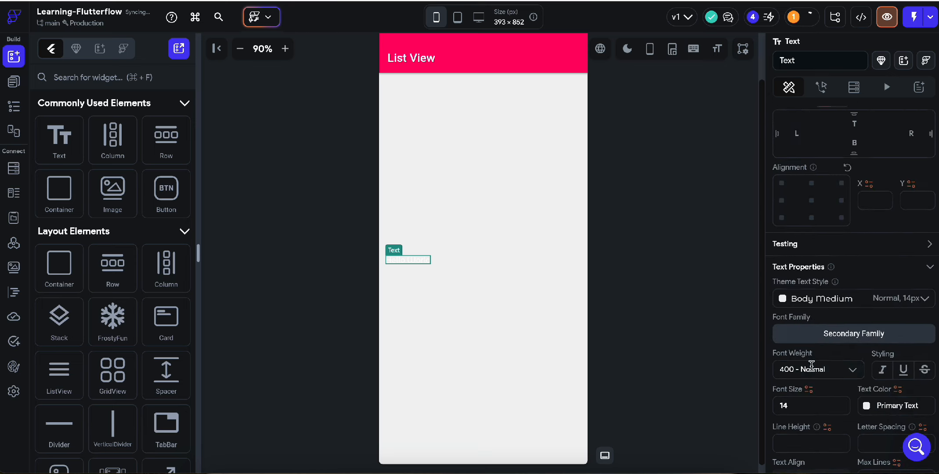
{"action": "scroll", "coordinate": [812, 365], "scroll_direction": "down", "scroll_amount": 3}
{"action": "left_click", "coordinate": [866, 266]}
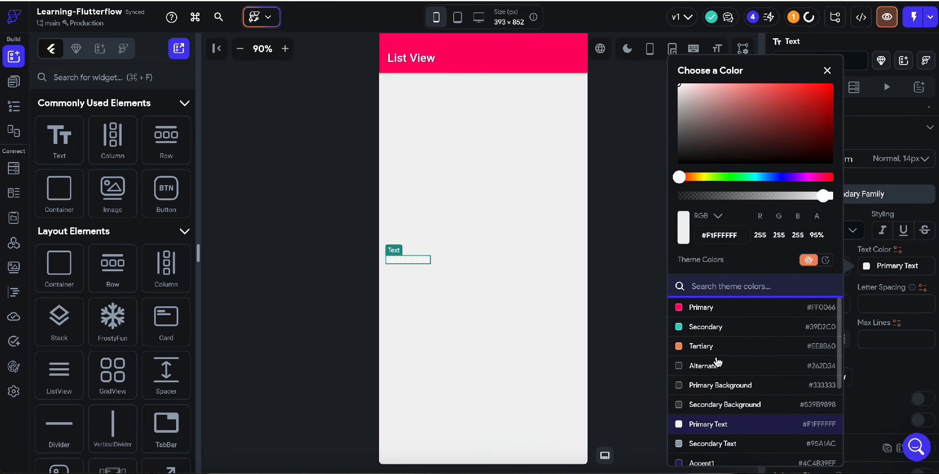
{"action": "left_click", "coordinate": [693, 386]}
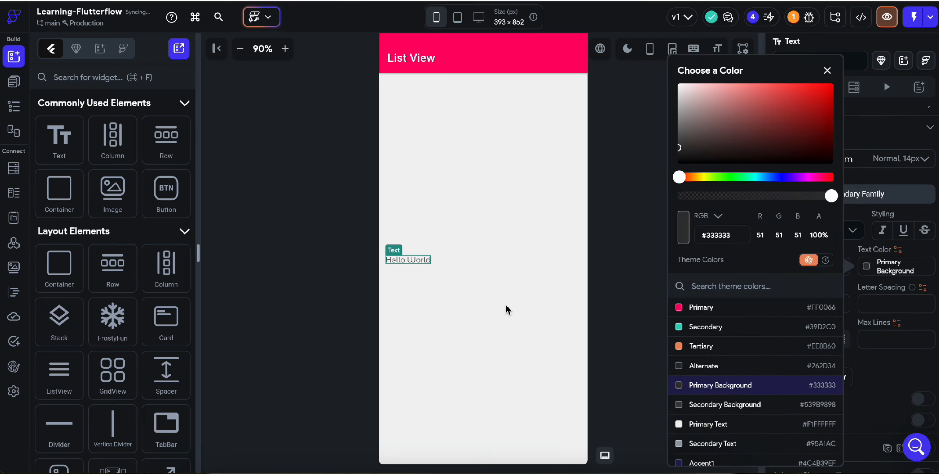
{"action": "left_click", "coordinate": [597, 233]}
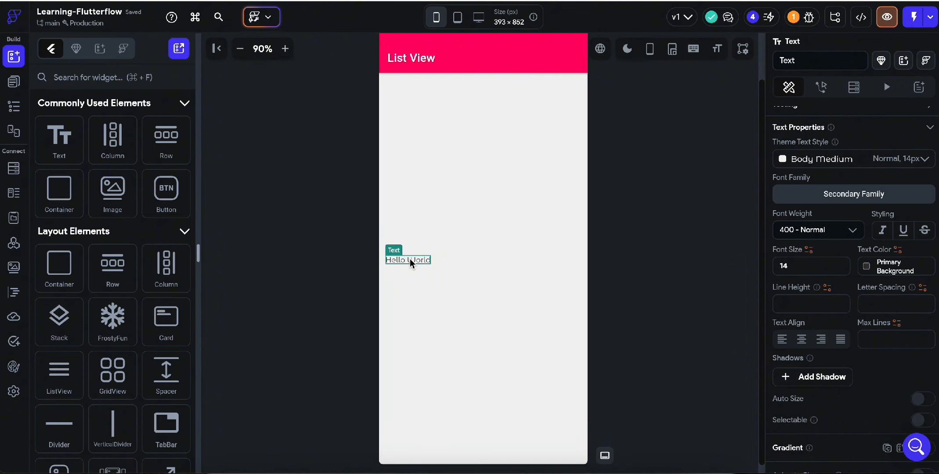
Duplicate the Hello World text a few more times, then delete the whole Column
{"action": "key", "text": "super+d"}
{"action": "key", "text": "super+d"}
{"action": "key", "text": "super+d"}
{"action": "key", "text": "super+d"}
{"action": "key", "text": "super+d"}
{"action": "key", "text": "super+d"}
{"action": "key", "text": "super+d"}
{"action": "key", "text": "super+d"}
{"action": "key", "text": "super+d"}
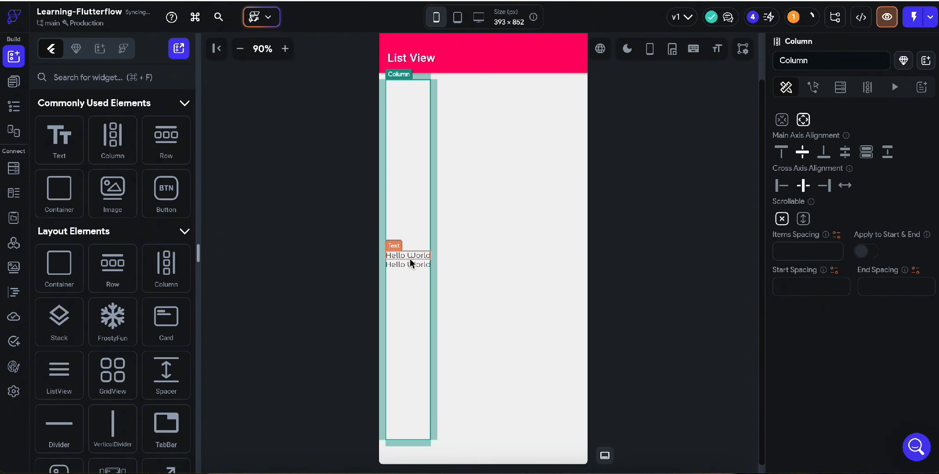
{"action": "key", "text": "super+d"}
{"action": "key", "text": "super+d"}
{"action": "key", "text": "super+d"}
{"action": "key", "text": "super+d"}
{"action": "key", "text": "super+d"}
{"action": "key", "text": "super+d"}
{"action": "key", "text": "super+d"}
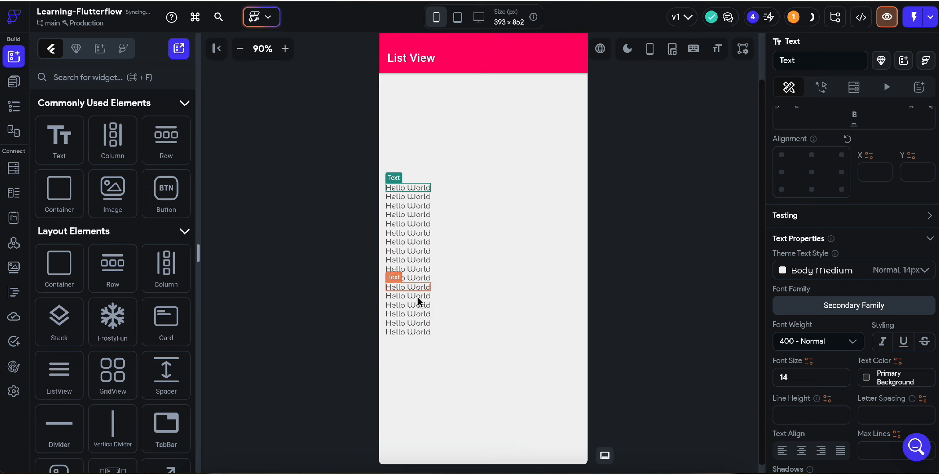
{"action": "left_click", "coordinate": [417, 151]}
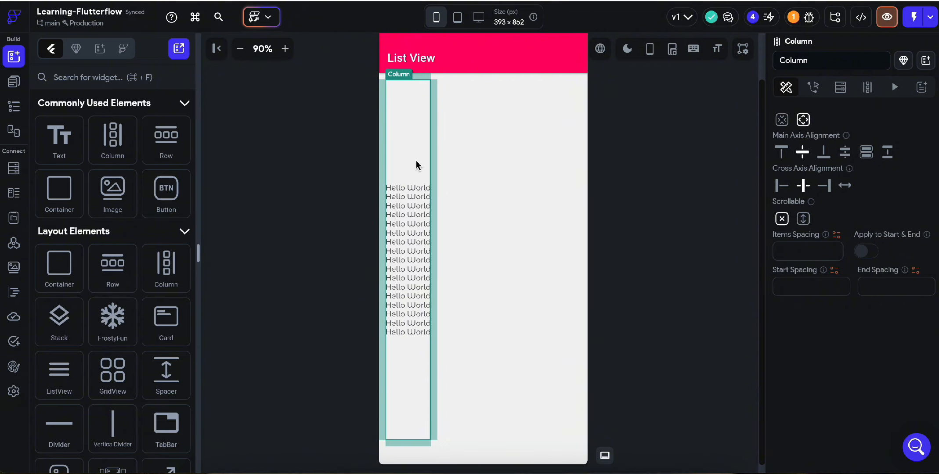
{"action": "key", "text": "Delete"}
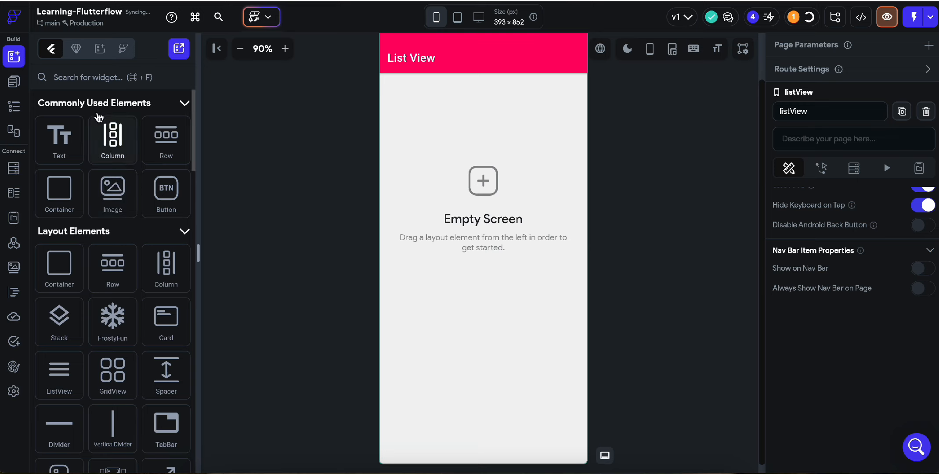
Search the widgets for 'list', place a ListView on the page, and clear the search
{"action": "left_click", "coordinate": [57, 78]}
{"action": "type", "text": "list"}
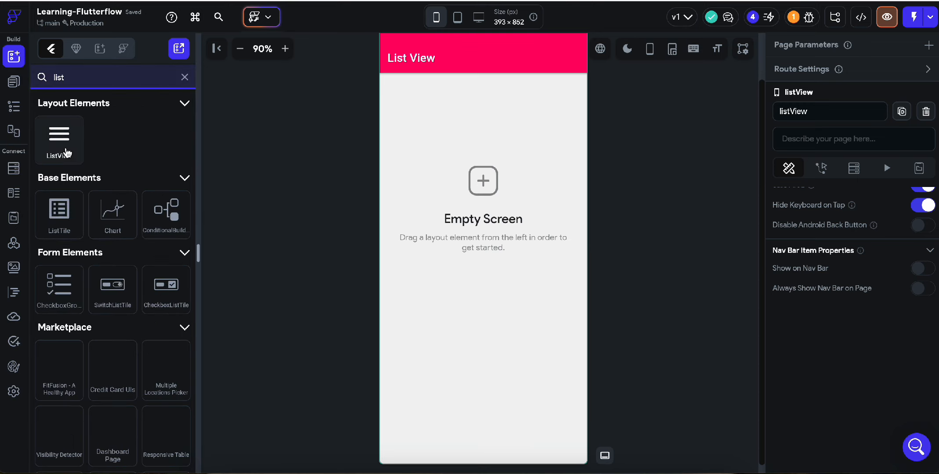
{"action": "left_click_drag", "start_coordinate": [66, 153], "coordinate": [480, 158]}
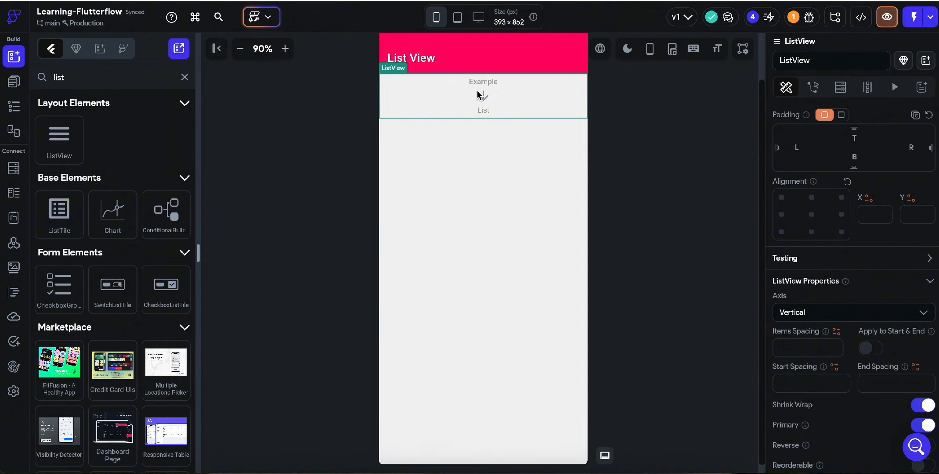
{"action": "scroll", "coordinate": [854, 294], "scroll_direction": "down", "scroll_amount": 3}
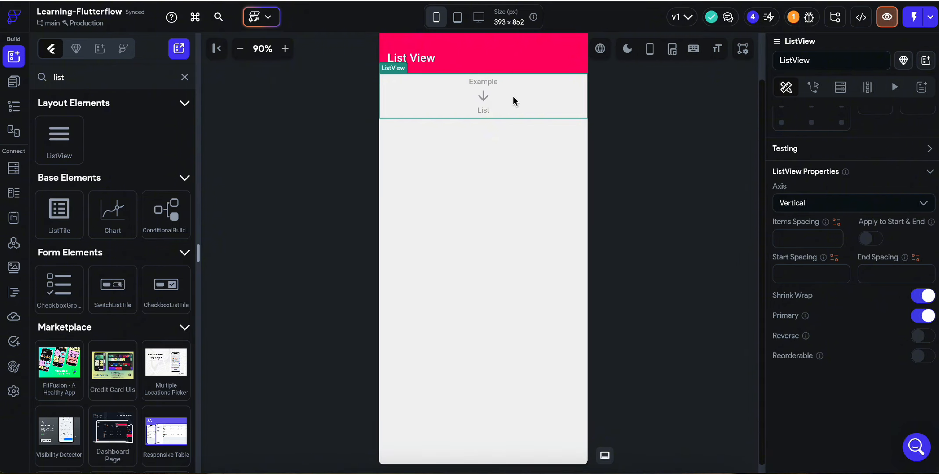
{"action": "left_click", "coordinate": [184, 76]}
Add a Hello World Text inside the ListView and colour it Primary Background
{"action": "left_click_drag", "start_coordinate": [48, 153], "coordinate": [515, 80]}
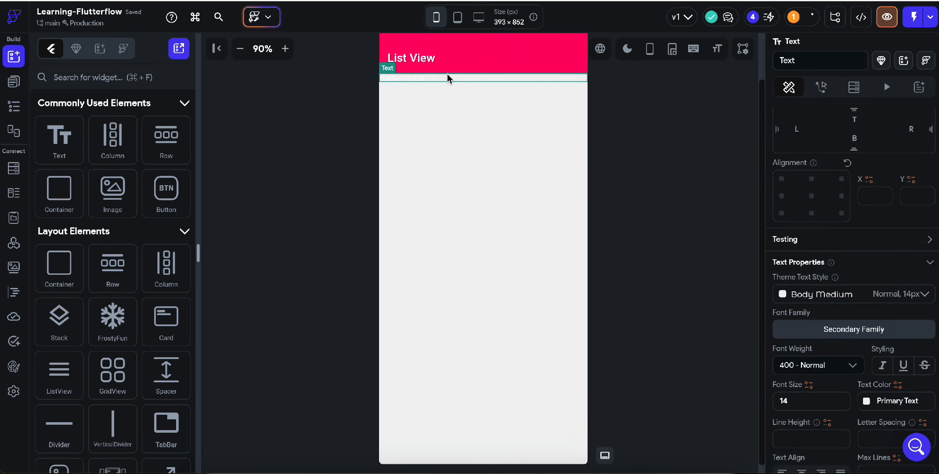
{"action": "left_click", "coordinate": [494, 71]}
{"action": "left_click", "coordinate": [484, 79]}
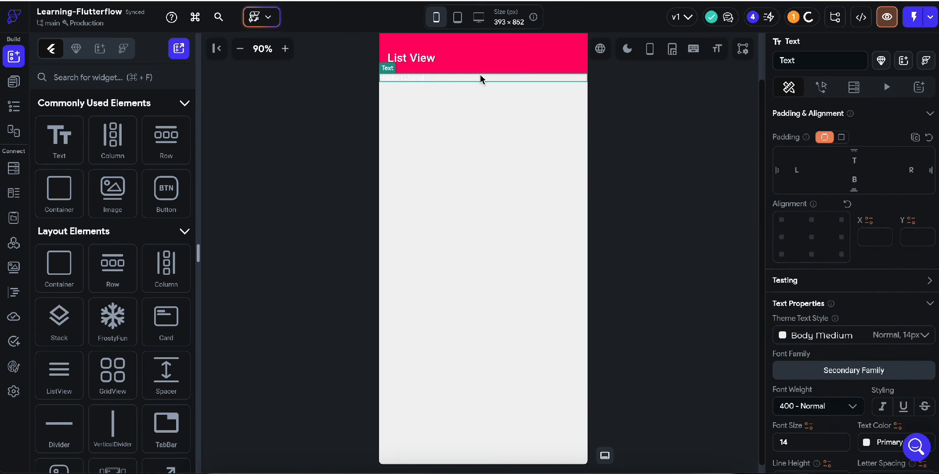
{"action": "scroll", "coordinate": [817, 338], "scroll_direction": "down", "scroll_amount": 6}
{"action": "left_click", "coordinate": [882, 226]}
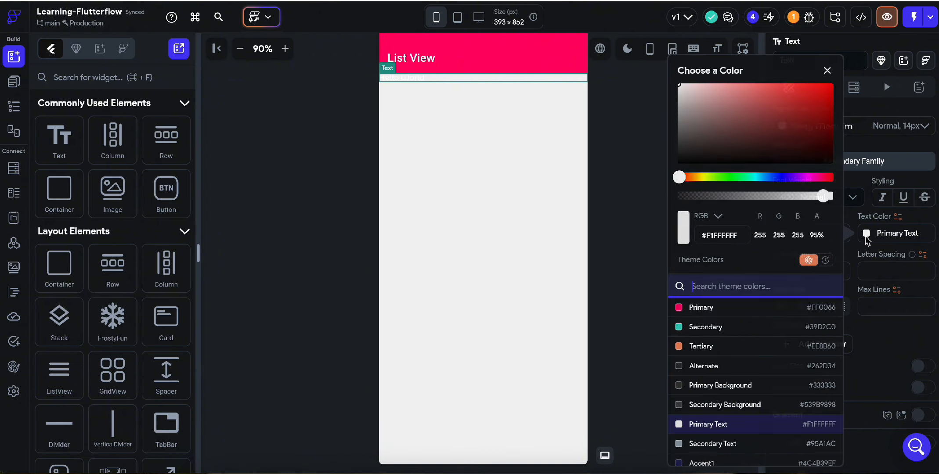
{"action": "left_click", "coordinate": [721, 385]}
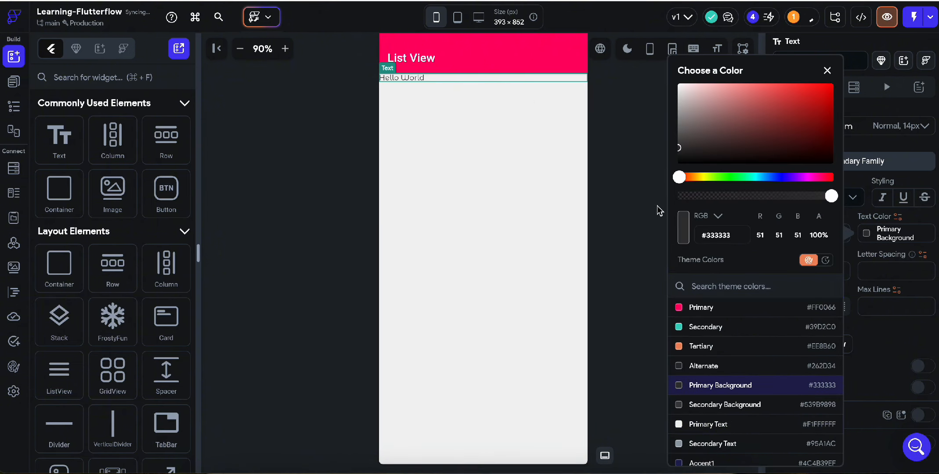
{"action": "left_click", "coordinate": [613, 190]}
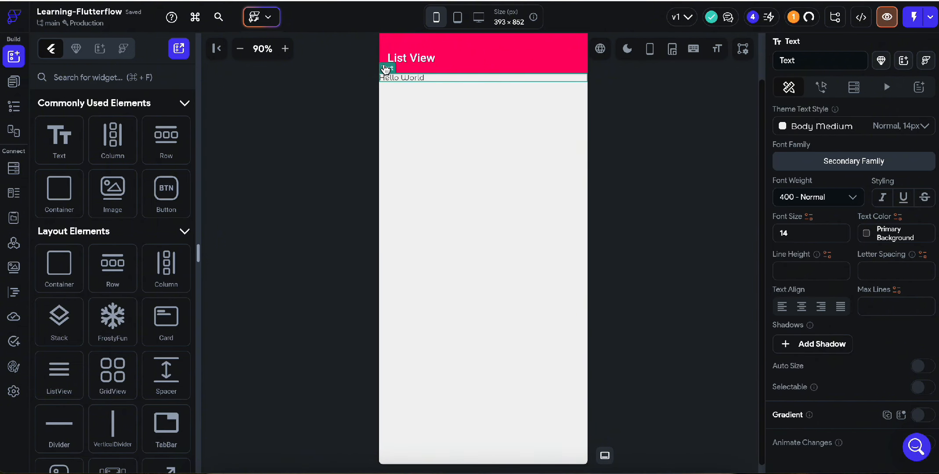
Select the ListView and check its Axis options, leaving it Vertical
{"action": "left_click", "coordinate": [393, 57]}
{"action": "scroll", "coordinate": [851, 202], "scroll_direction": "up", "scroll_amount": 5}
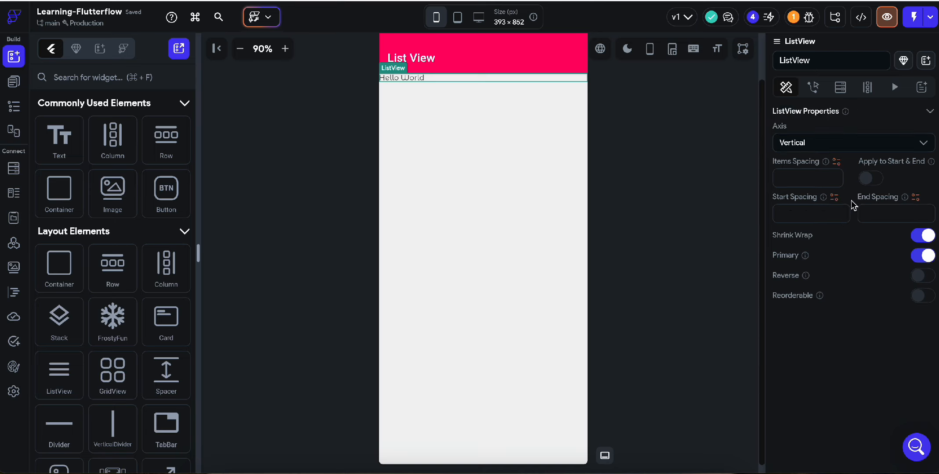
{"action": "scroll", "coordinate": [813, 281], "scroll_direction": "up", "scroll_amount": 2}
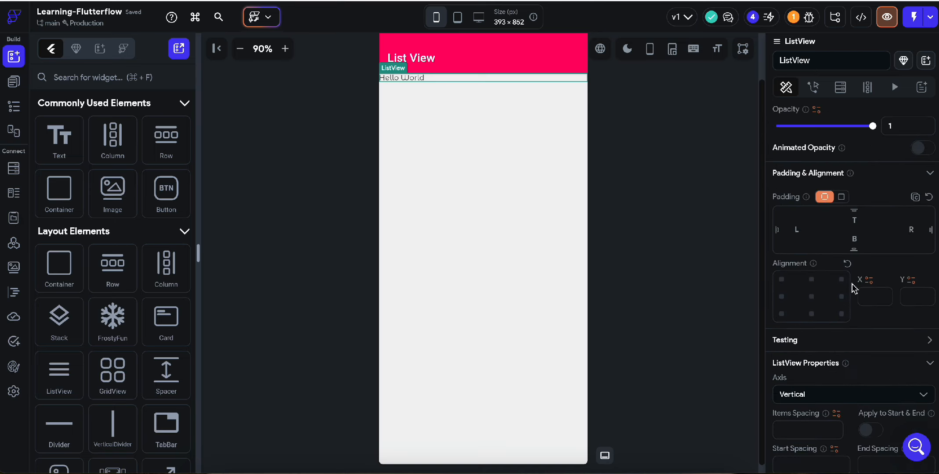
{"action": "scroll", "coordinate": [852, 283], "scroll_direction": "down", "scroll_amount": 3}
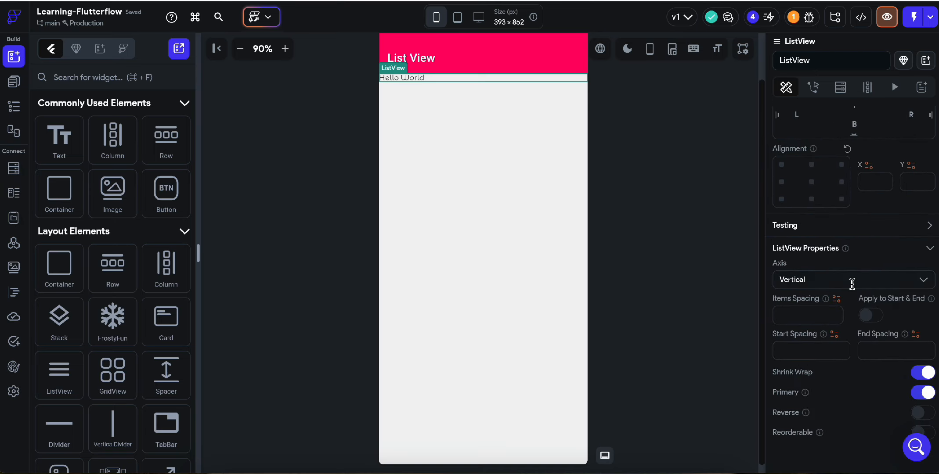
{"action": "left_click", "coordinate": [820, 280]}
{"action": "left_click", "coordinate": [833, 263]}
{"action": "left_click", "coordinate": [817, 279]}
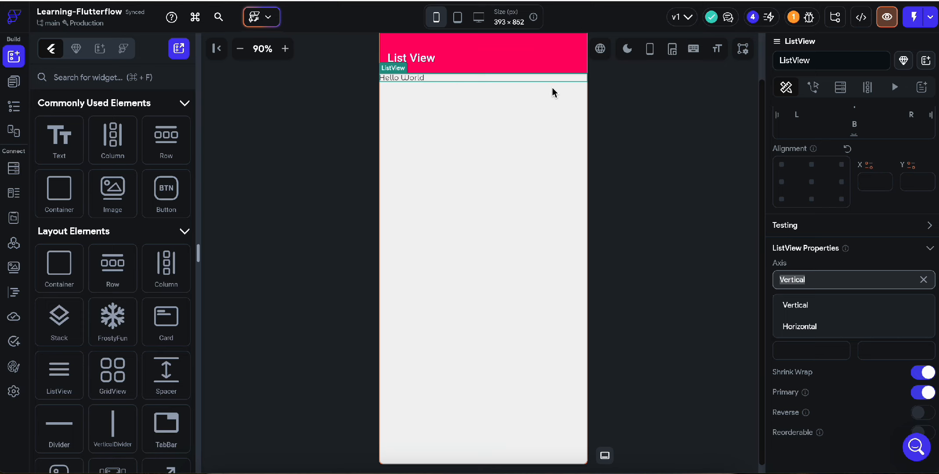
Centre the Hello World text in its row within the ListView
{"action": "left_click", "coordinate": [415, 78]}
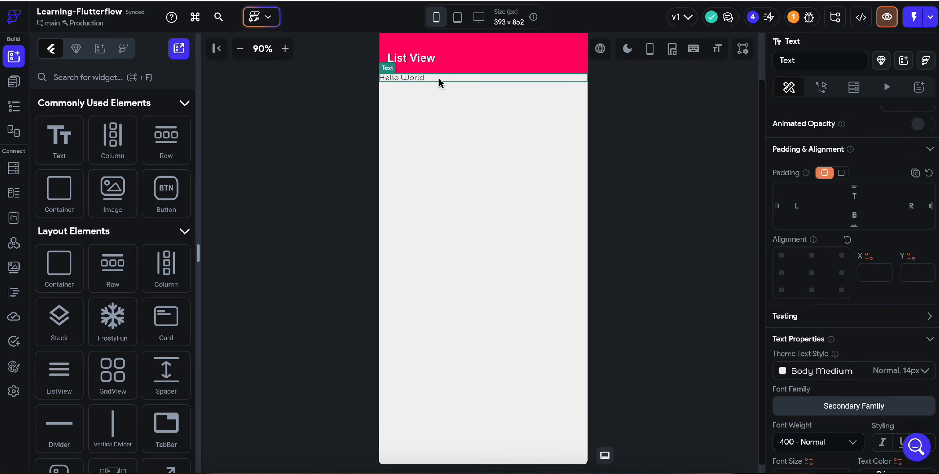
{"action": "left_click", "coordinate": [812, 272]}
{"action": "left_click", "coordinate": [519, 79]}
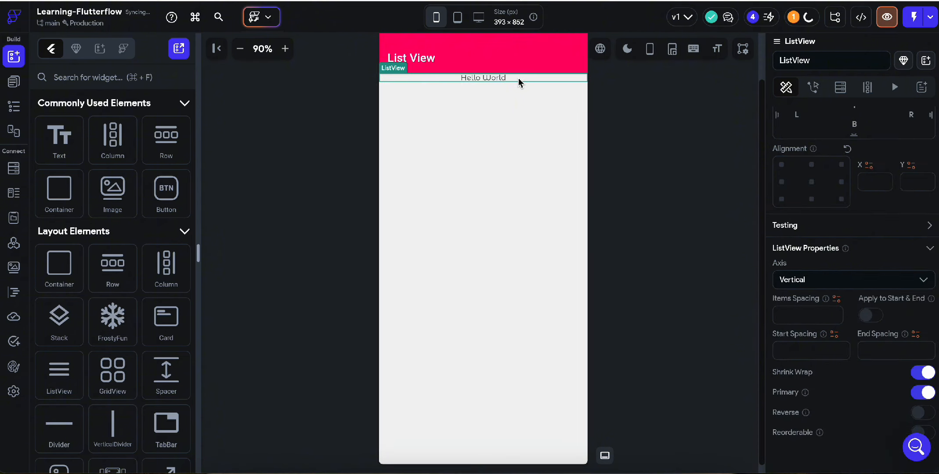
{"action": "left_click", "coordinate": [491, 80]}
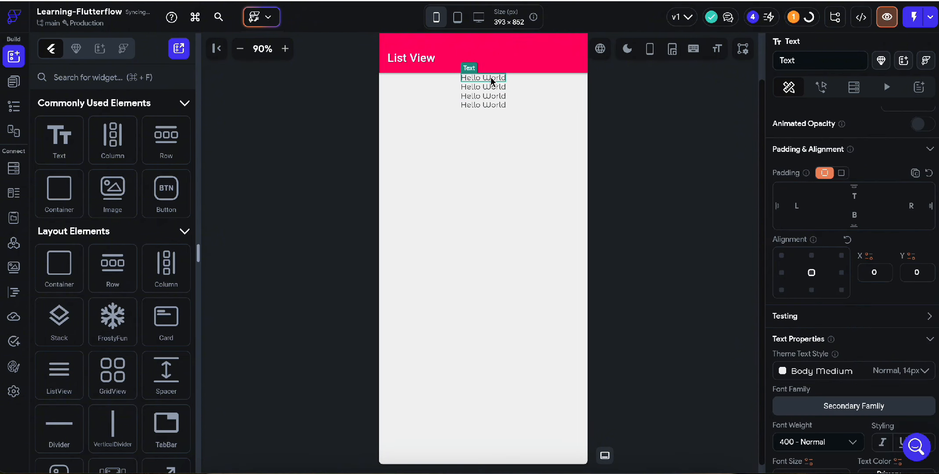
{"action": "left_click", "coordinate": [432, 126]}
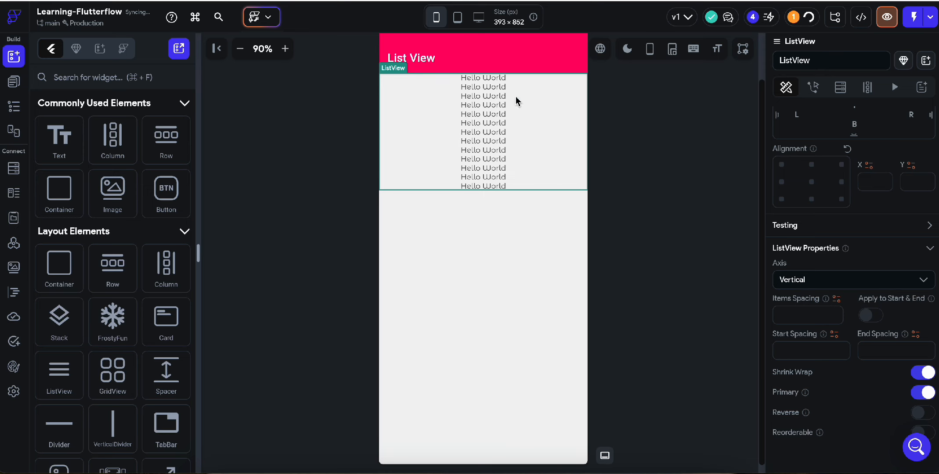
Replace the first list item's text with the person's full name, fixing a typo
{"action": "left_click", "coordinate": [493, 79]}
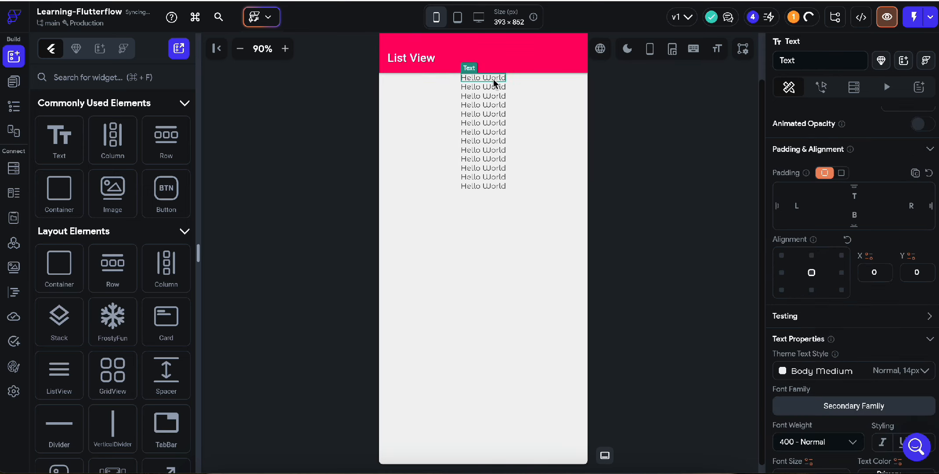
{"action": "scroll", "coordinate": [842, 184], "scroll_direction": "up", "scroll_amount": 4}
{"action": "triple_click", "coordinate": [817, 174]}
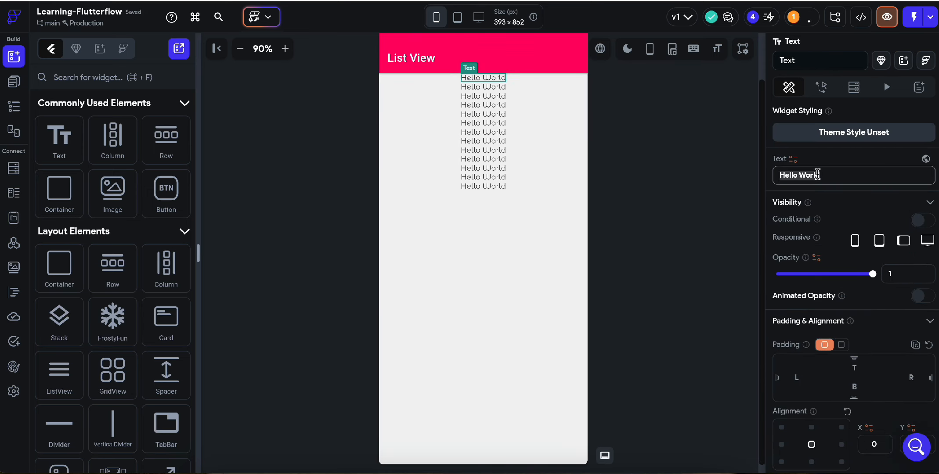
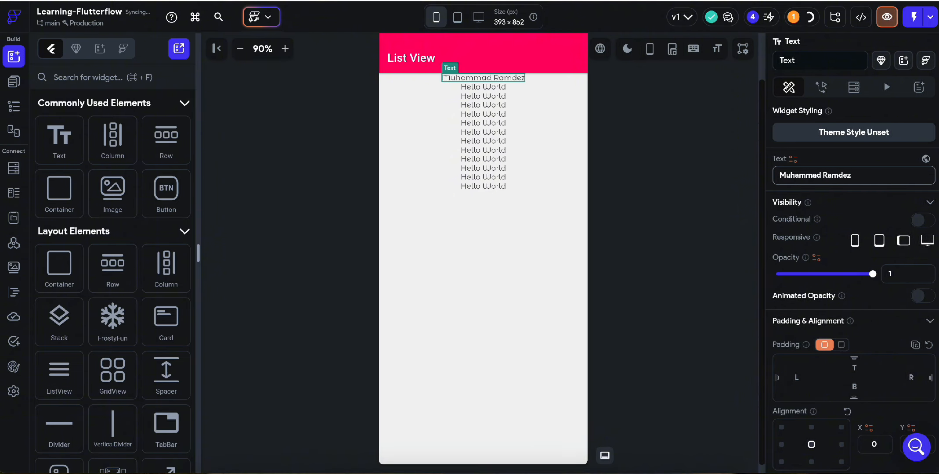
{"action": "key", "text": "Left"}
{"action": "key", "text": "Left"}
{"action": "key", "text": "BackSpace"}
{"action": "type", "text": "e"}
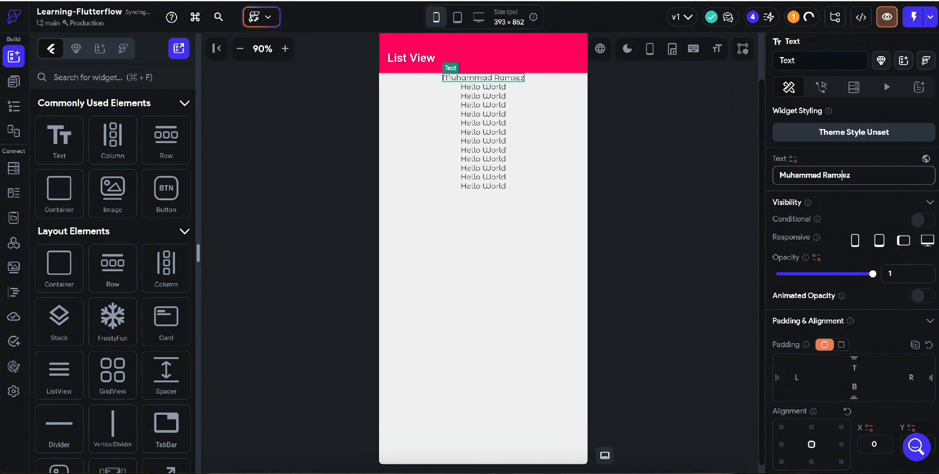
{"action": "left_click", "coordinate": [648, 212]}
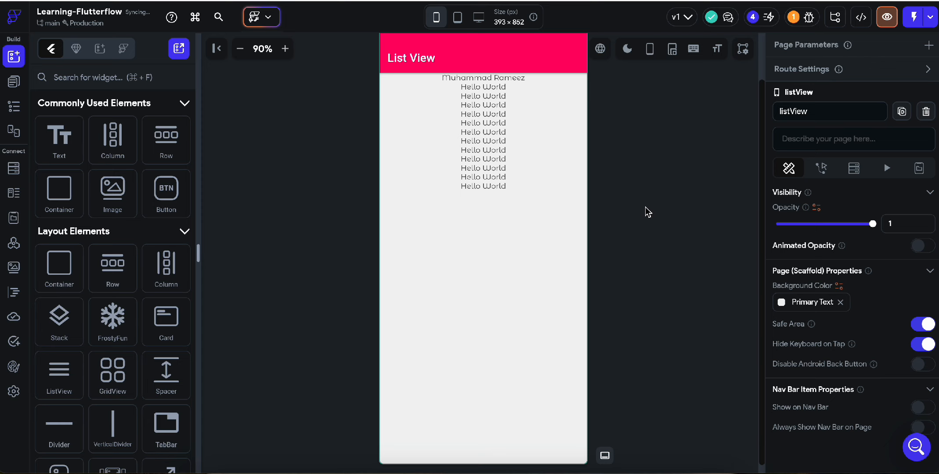
Change the last Hello World item's text to 'Pakistan'
{"action": "left_click", "coordinate": [538, 105]}
{"action": "left_click", "coordinate": [497, 186]}
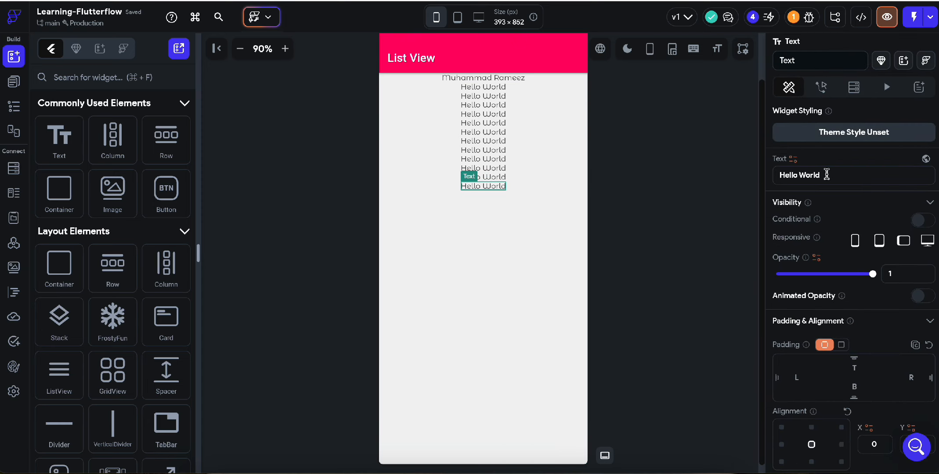
{"action": "left_click", "coordinate": [827, 174]}
{"action": "key", "text": "super+a"}
{"action": "type", "text": "Pakist"}
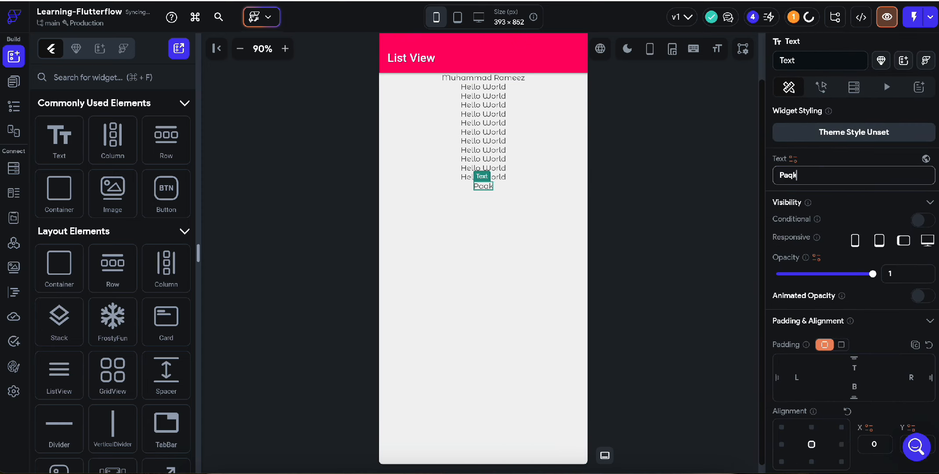
{"action": "key", "text": "BackSpace"}
{"action": "key", "text": "BackSpace"}
{"action": "key", "text": "BackSpace"}
{"action": "key", "text": "BackSpace"}
{"action": "type", "text": "kistan"}
{"action": "left_click", "coordinate": [621, 211]}
Turn on Reverse and Reorderable in the ListView properties
{"action": "left_click", "coordinate": [578, 173]}
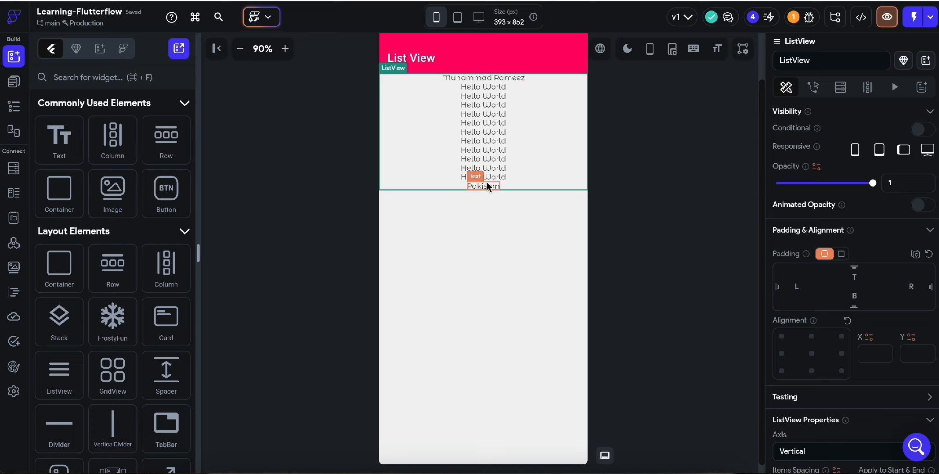
{"action": "scroll", "coordinate": [833, 328], "scroll_direction": "down", "scroll_amount": 4}
{"action": "scroll", "coordinate": [832, 327], "scroll_direction": "down", "scroll_amount": 4}
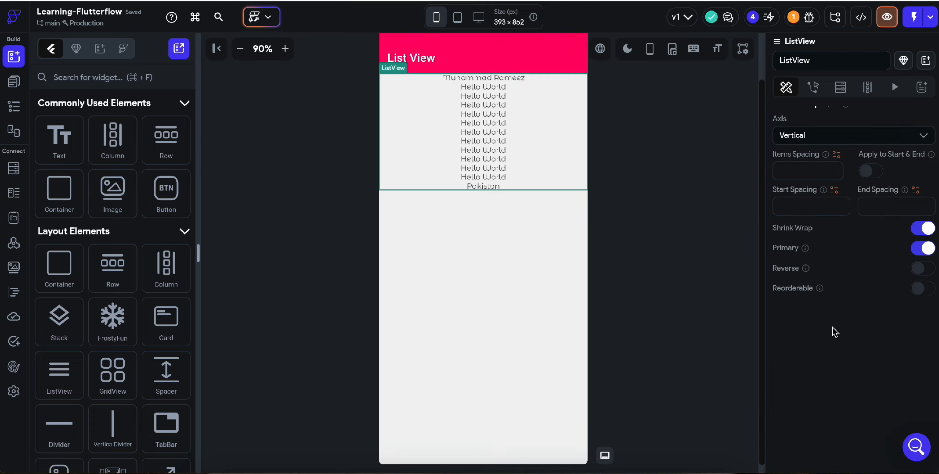
{"action": "left_click", "coordinate": [923, 268]}
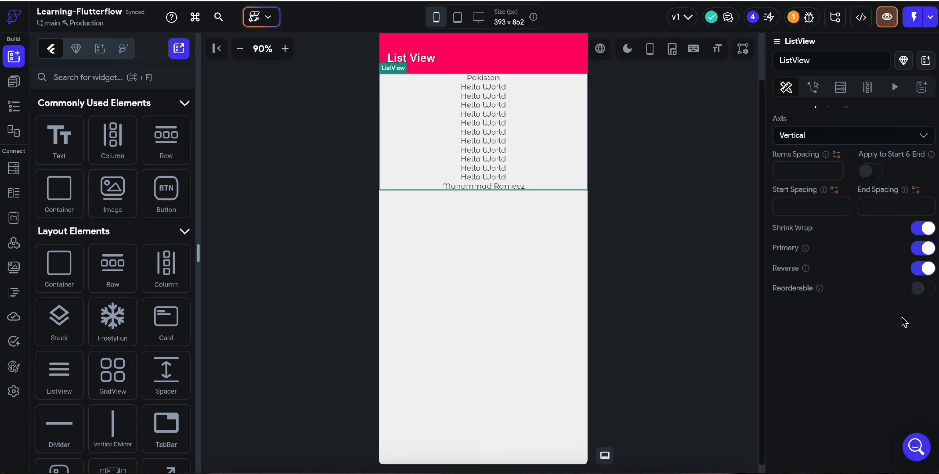
{"action": "left_click", "coordinate": [922, 288]}
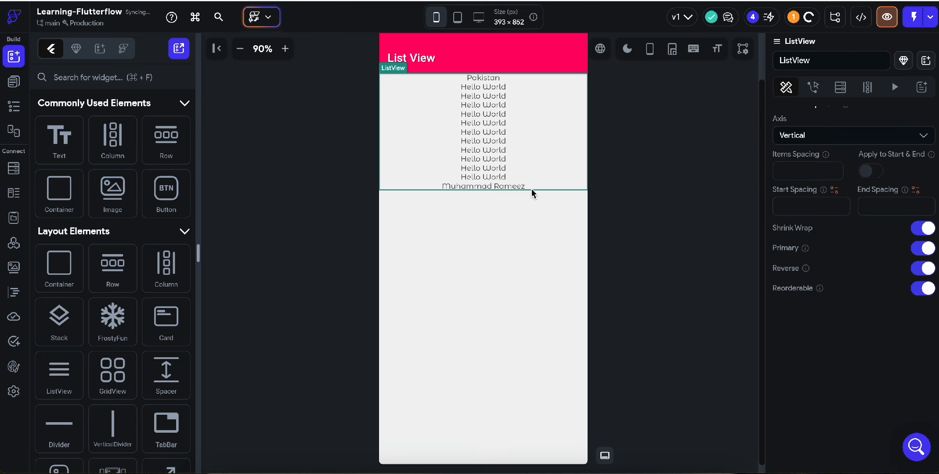
Reselect the ListView and bring up its Actions panel
{"action": "left_click", "coordinate": [489, 152]}
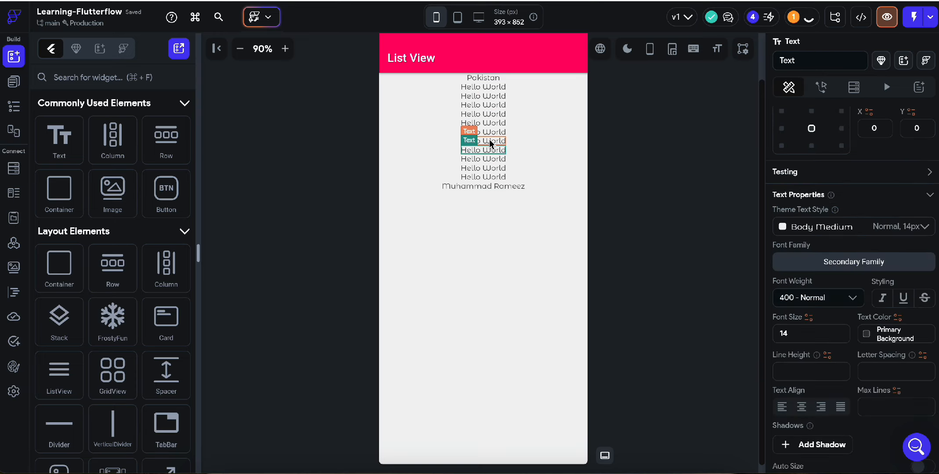
{"action": "left_click", "coordinate": [534, 146]}
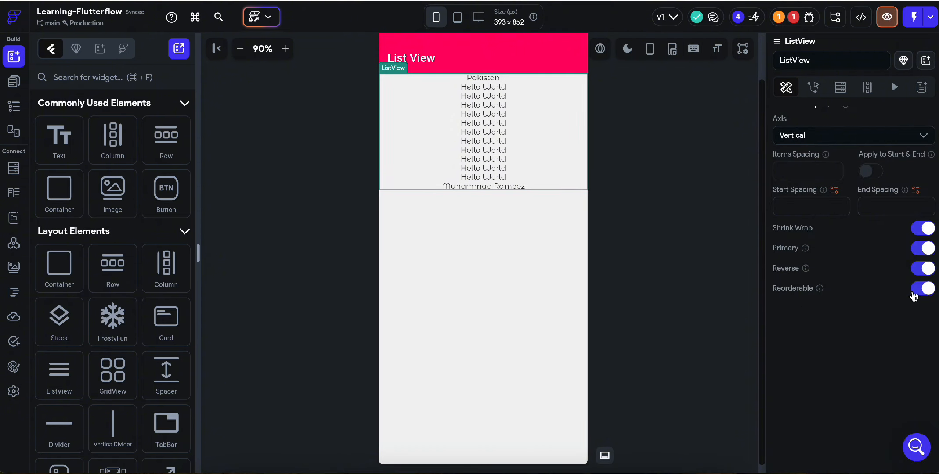
{"action": "scroll", "coordinate": [814, 193], "scroll_direction": "up", "scroll_amount": 1}
{"action": "scroll", "coordinate": [814, 194], "scroll_direction": "up", "scroll_amount": 5}
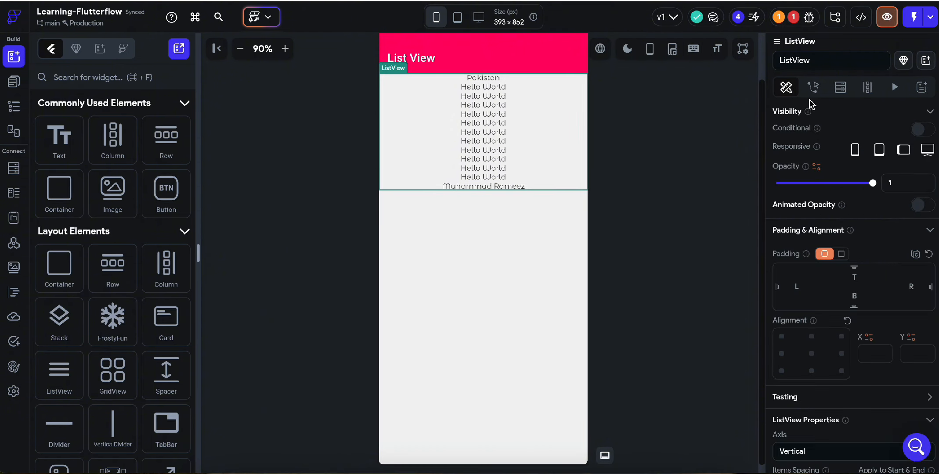
{"action": "scroll", "coordinate": [807, 325], "scroll_direction": "down", "scroll_amount": 3}
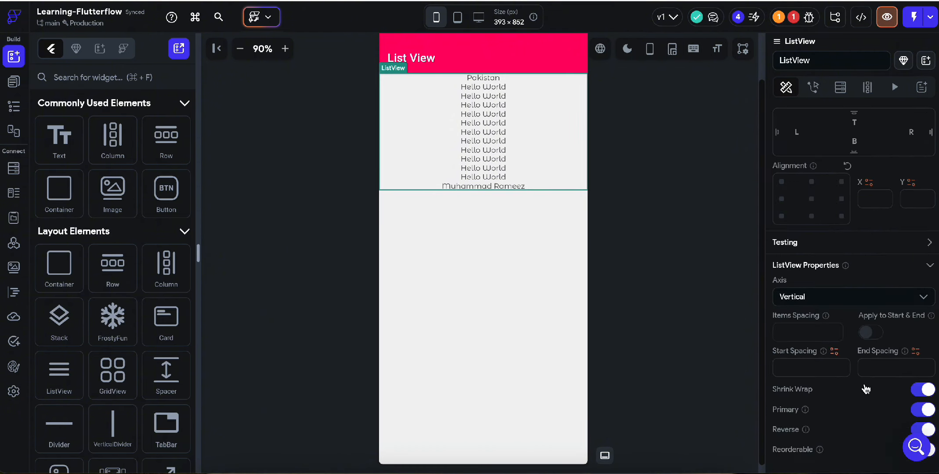
{"action": "left_click", "coordinate": [813, 87]}
{"action": "left_click", "coordinate": [893, 158]}
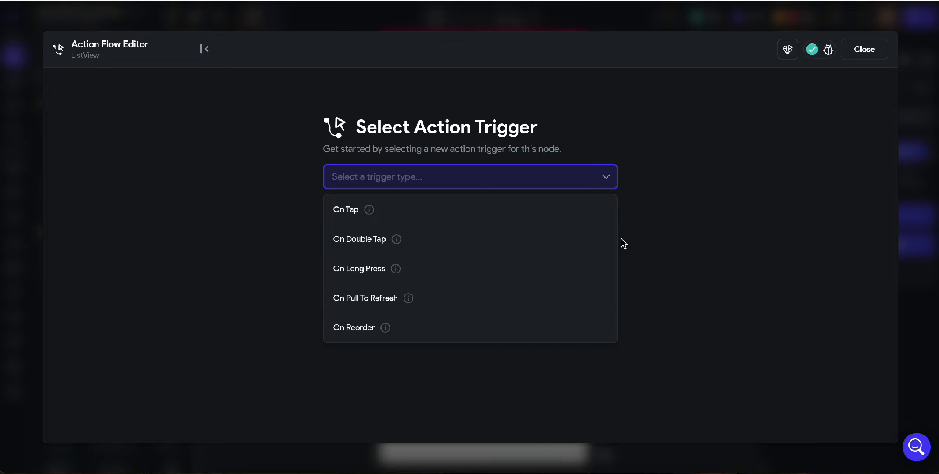
{"action": "left_click", "coordinate": [860, 54]}
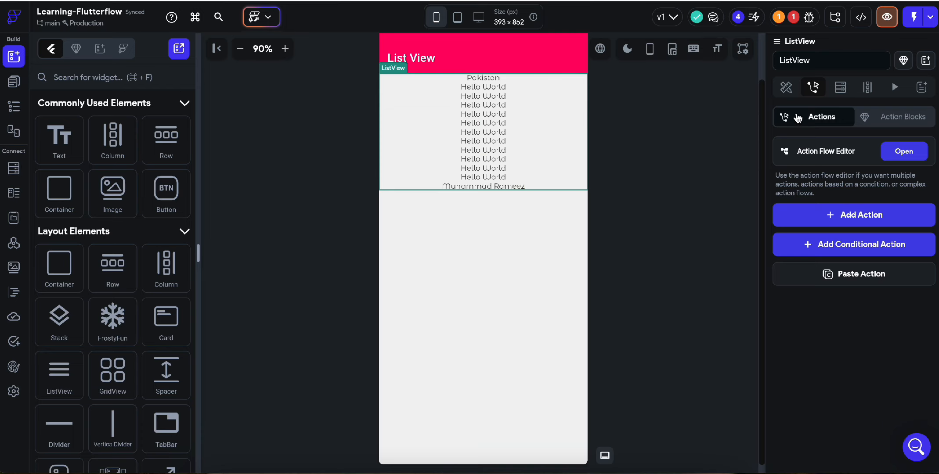
{"action": "left_click", "coordinate": [786, 87]}
{"action": "scroll", "coordinate": [818, 263], "scroll_direction": "down", "scroll_amount": 7}
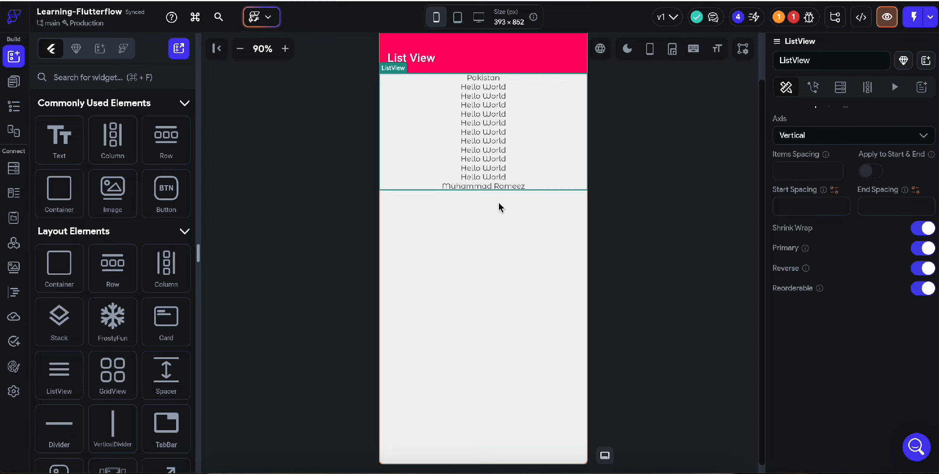
Turn off Reorderable and set the ListView's item, start and end spacing to 6
{"action": "left_click", "coordinate": [921, 289]}
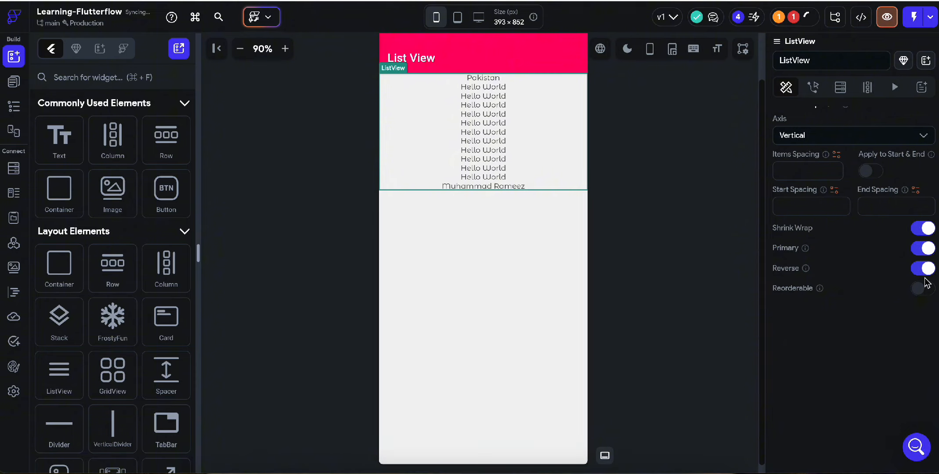
{"action": "left_click", "coordinate": [787, 174]}
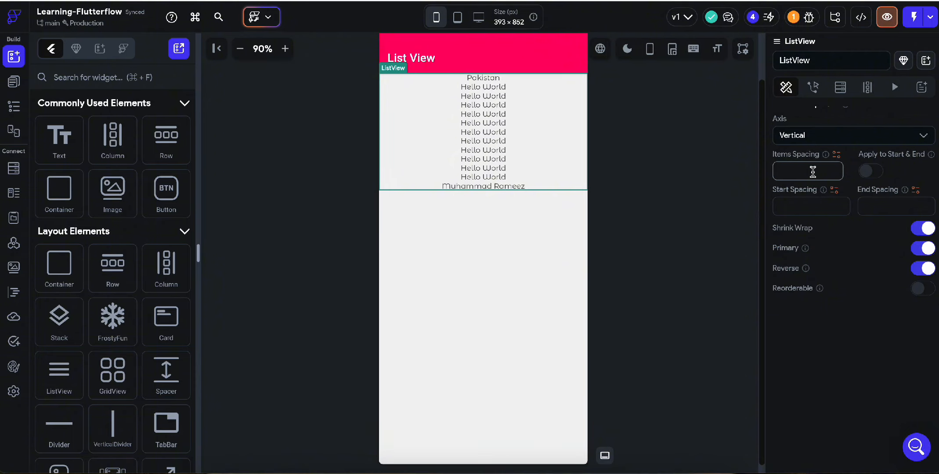
{"action": "type", "text": "6"}
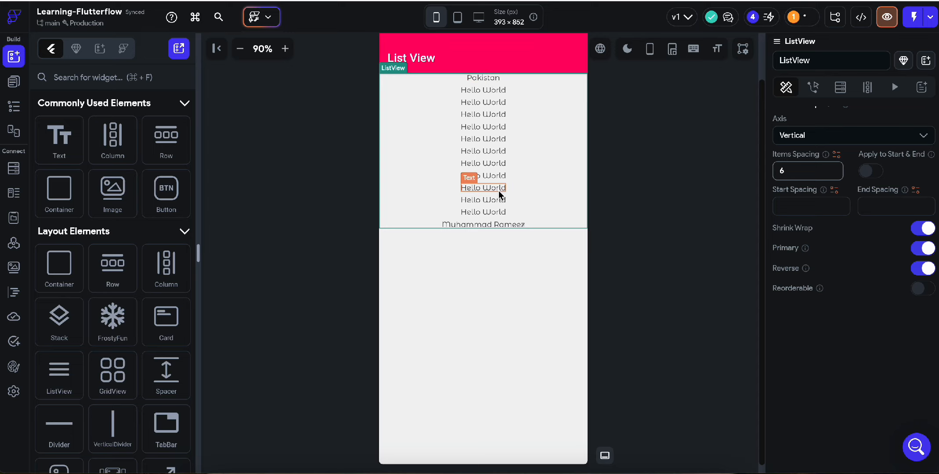
{"action": "left_click", "coordinate": [801, 210]}
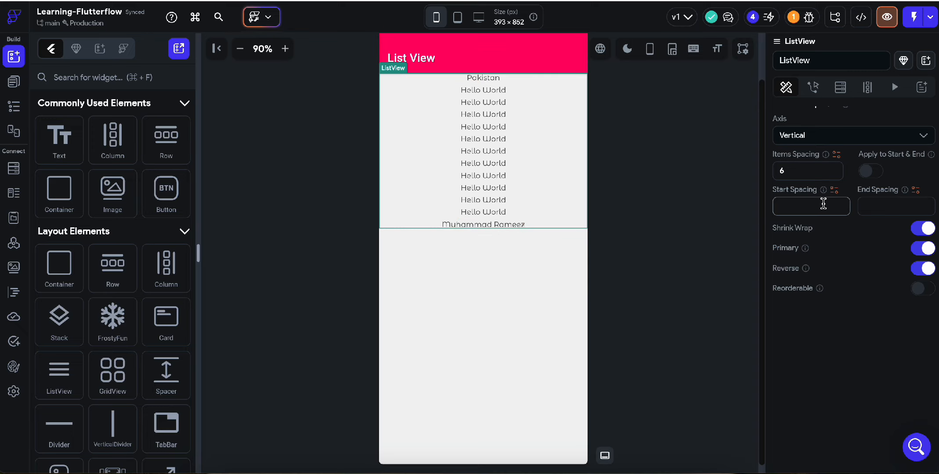
{"action": "type", "text": "6"}
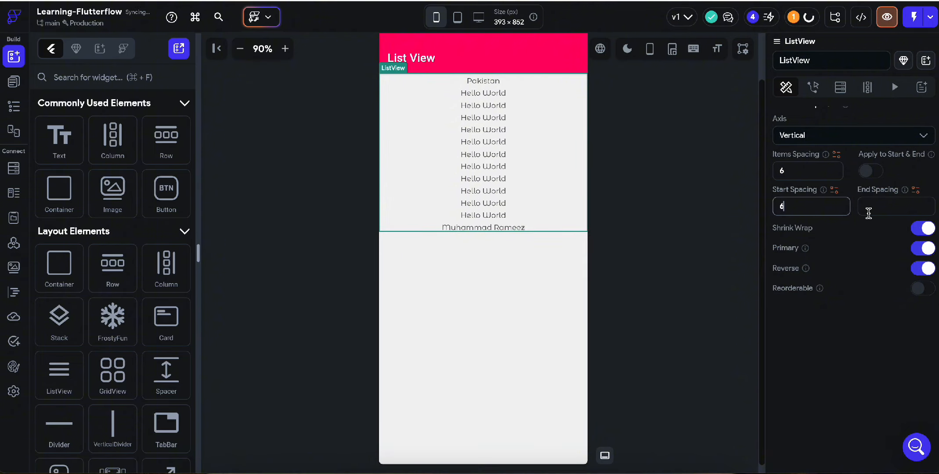
{"action": "left_click", "coordinate": [869, 210]}
{"action": "type", "text": "6"}
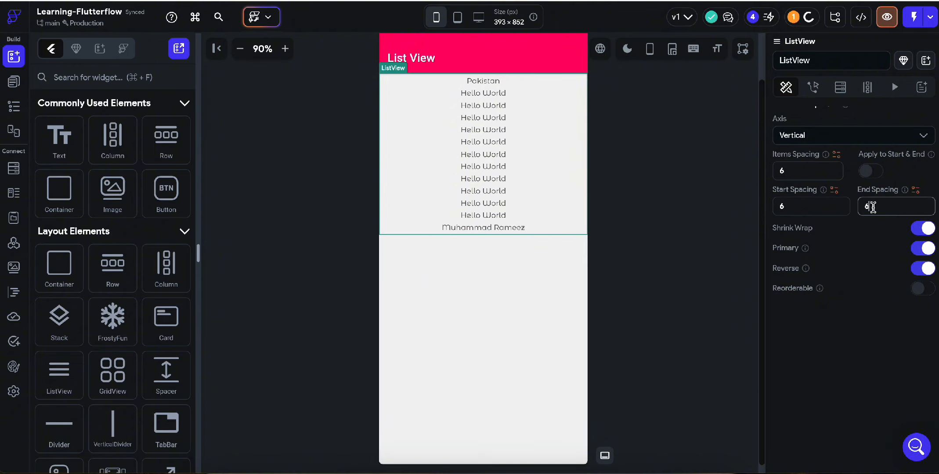
{"action": "left_click", "coordinate": [785, 174]}
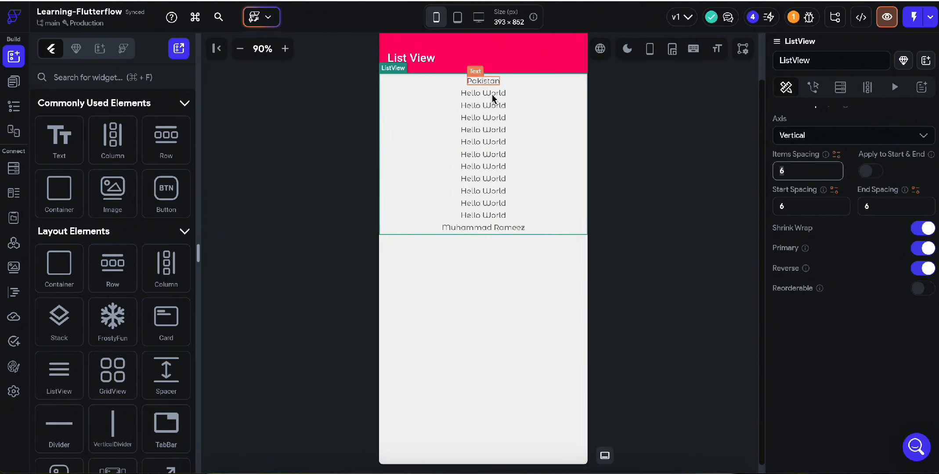
Enable Apply to Start & End and change the ListView items spacing from 6 to 12
{"action": "left_click", "coordinate": [874, 173]}
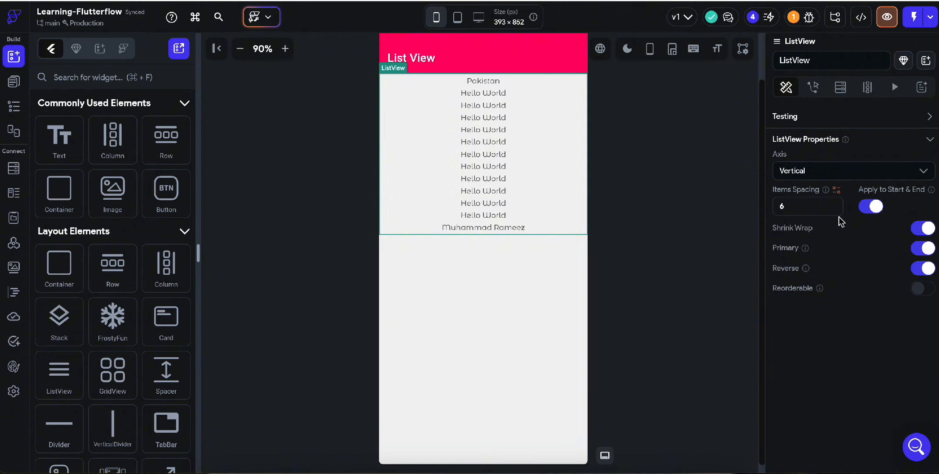
{"action": "left_click", "coordinate": [794, 207]}
{"action": "left_click_drag", "start_coordinate": [794, 207], "coordinate": [762, 206]}
{"action": "type", "text": "12"}
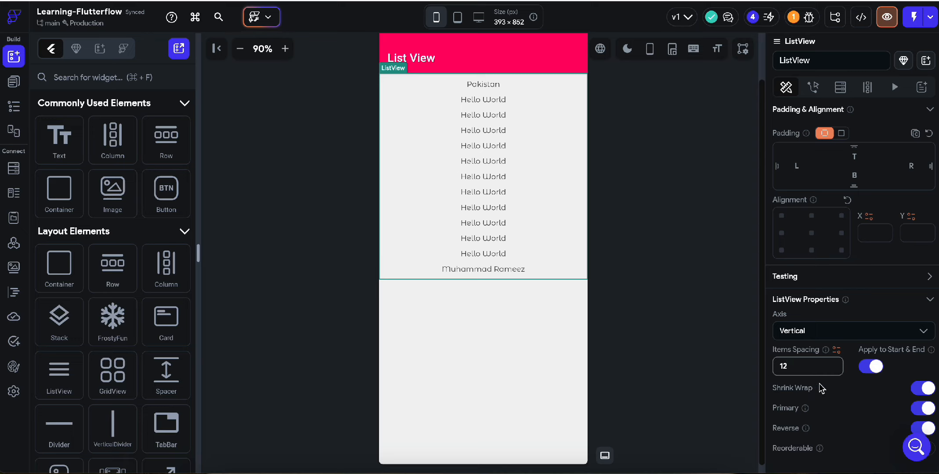
{"action": "scroll", "coordinate": [825, 369], "scroll_direction": "down", "scroll_amount": 3}
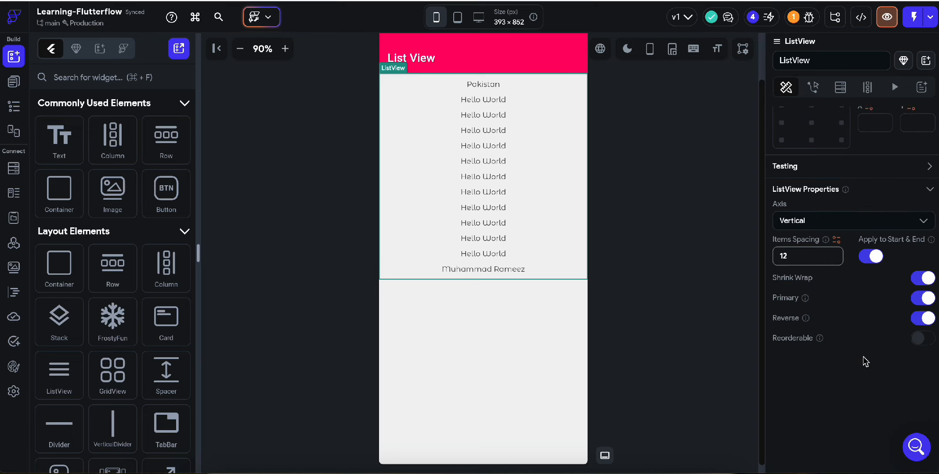
{"action": "left_click_drag", "start_coordinate": [786, 218], "coordinate": [764, 219]}
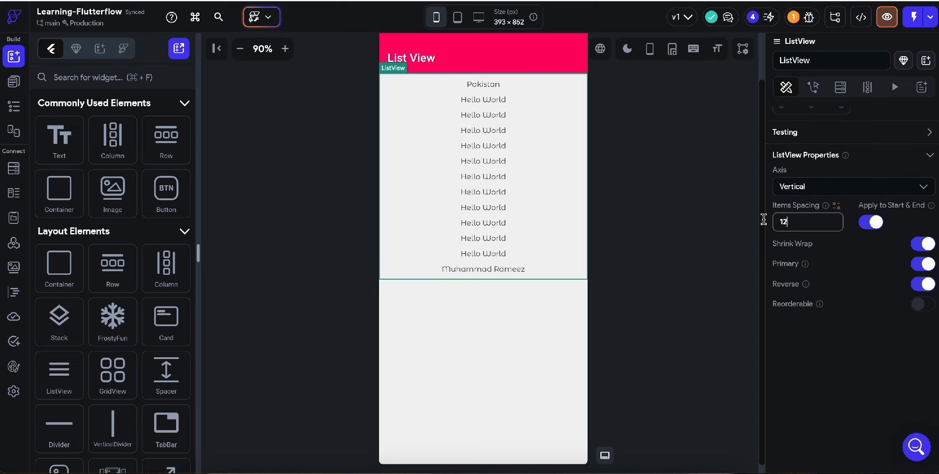
{"action": "left_click", "coordinate": [509, 270]}
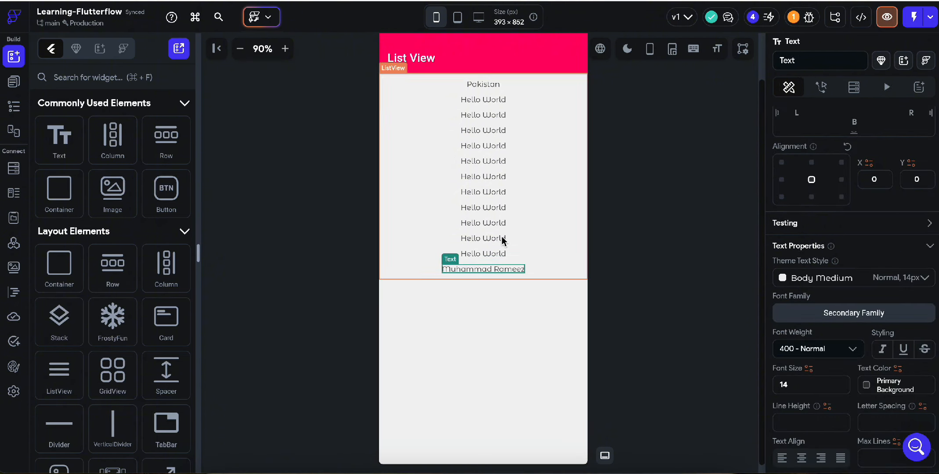
{"action": "left_click", "coordinate": [525, 98]}
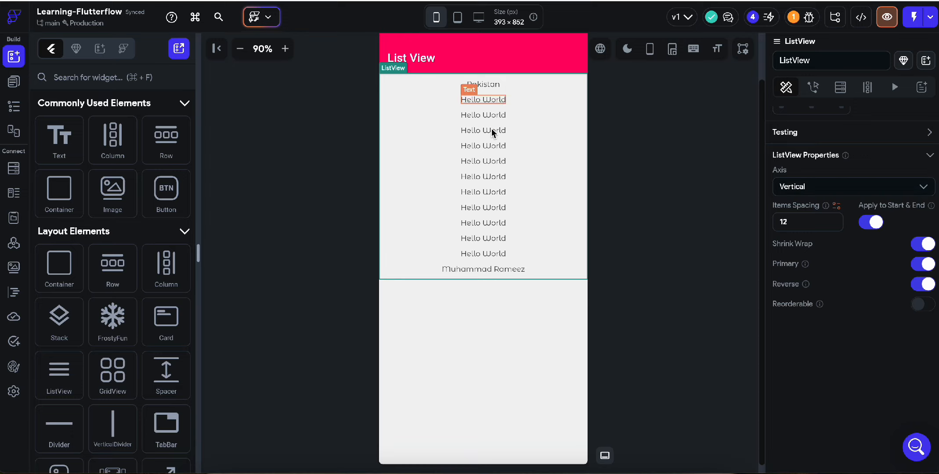
Switch the ListView axis to Horizontal and scroll along the resulting row
{"action": "left_click", "coordinate": [814, 188]}
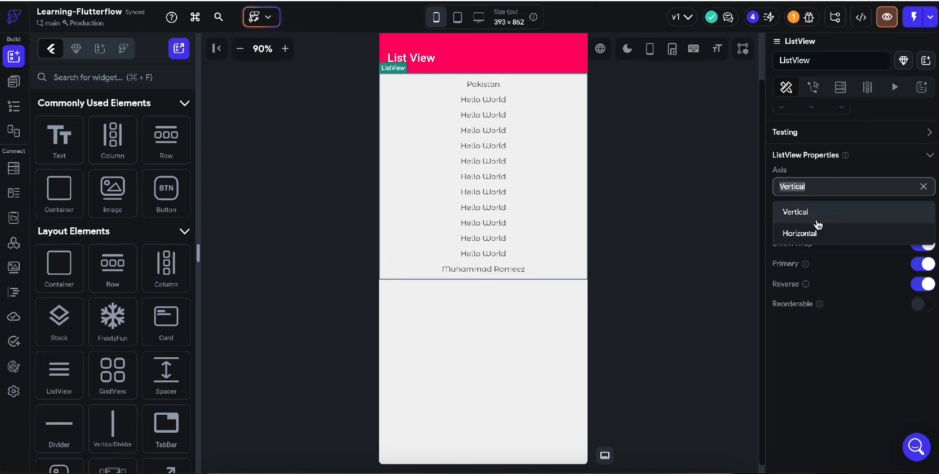
{"action": "left_click", "coordinate": [818, 234]}
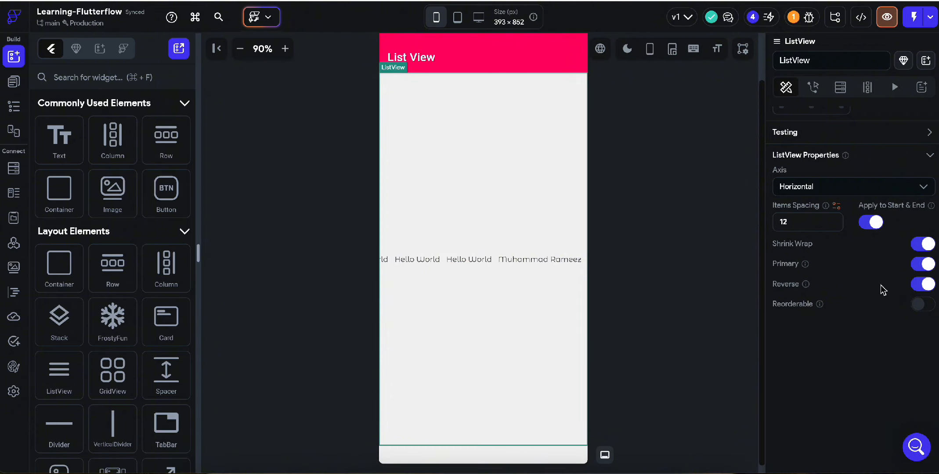
{"action": "right_click", "coordinate": [438, 277]}
{"action": "left_click", "coordinate": [408, 240]}
{"action": "scroll", "coordinate": [450, 217], "scroll_direction": "down", "scroll_amount": 1}
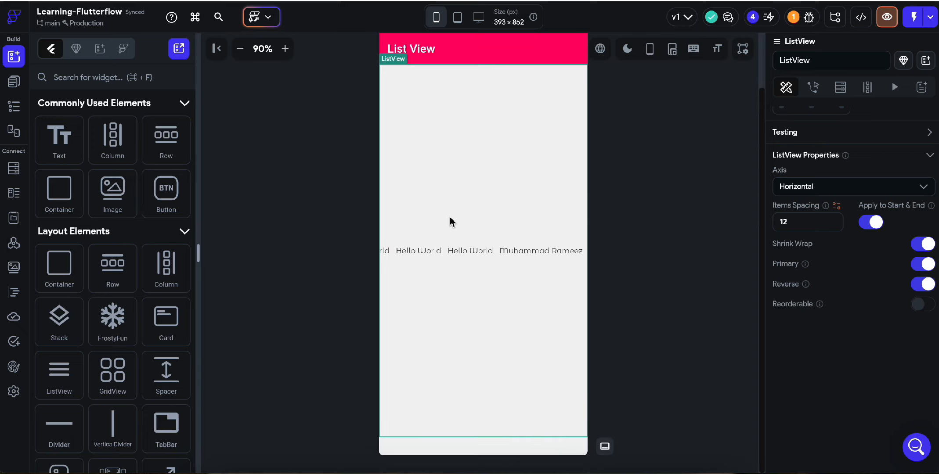
{"action": "scroll", "coordinate": [450, 217], "scroll_direction": "up", "scroll_amount": 1}
{"action": "scroll", "coordinate": [450, 217], "scroll_direction": "left", "scroll_amount": 1}
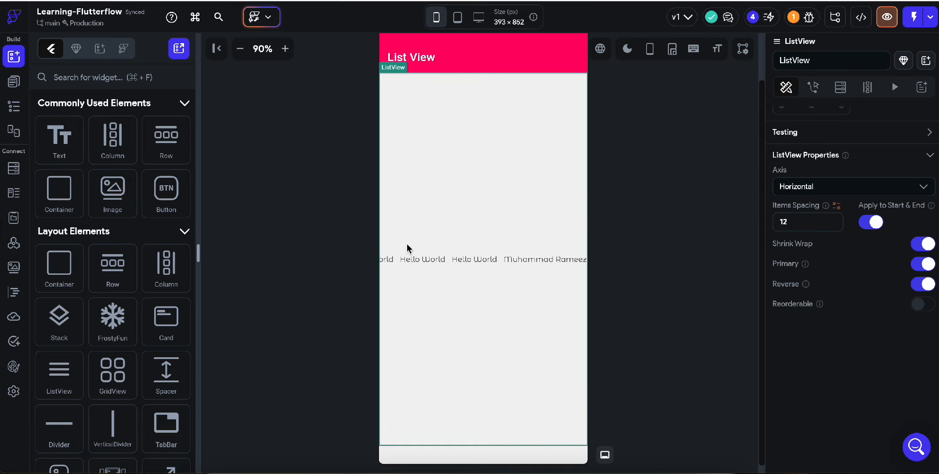
{"action": "scroll", "coordinate": [407, 244], "scroll_direction": "down", "scroll_amount": 1}
{"action": "scroll", "coordinate": [406, 244], "scroll_direction": "right", "scroll_amount": 1}
{"action": "scroll", "coordinate": [421, 257], "scroll_direction": "down", "scroll_amount": 1}
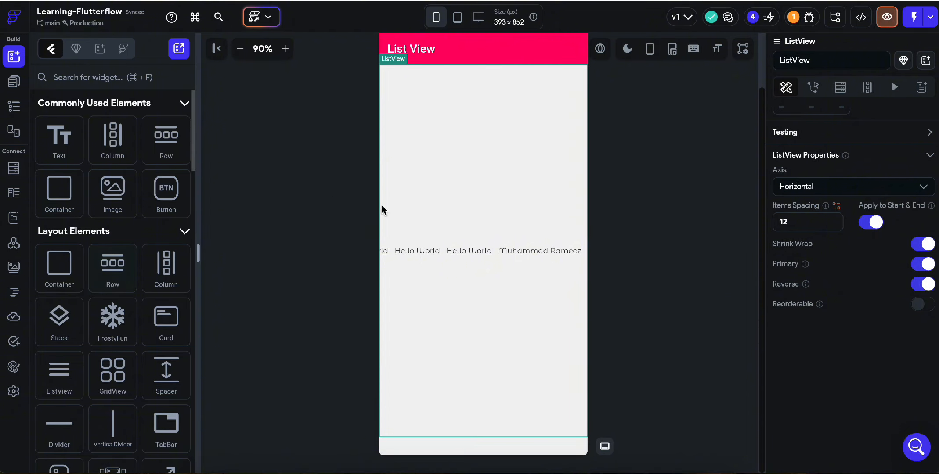
Click through the text items, the page and the ListView to inspect the horizontal layout
{"action": "left_click", "coordinate": [517, 255]}
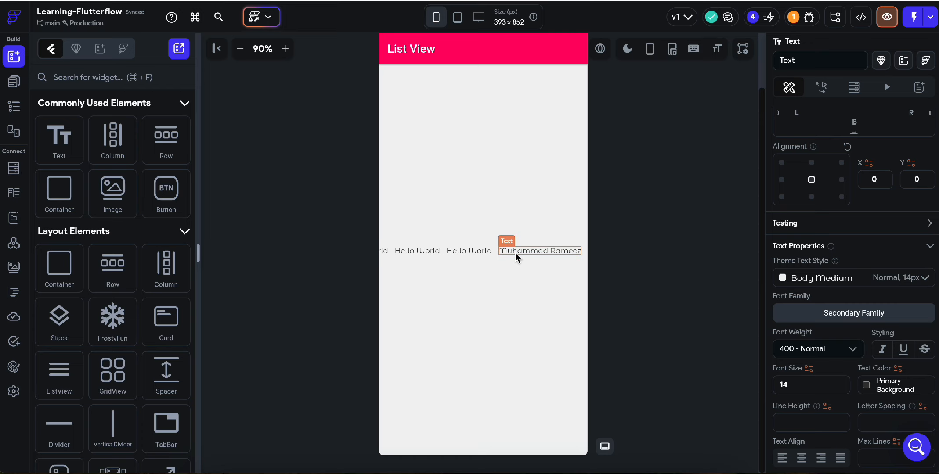
{"action": "left_click", "coordinate": [498, 259]}
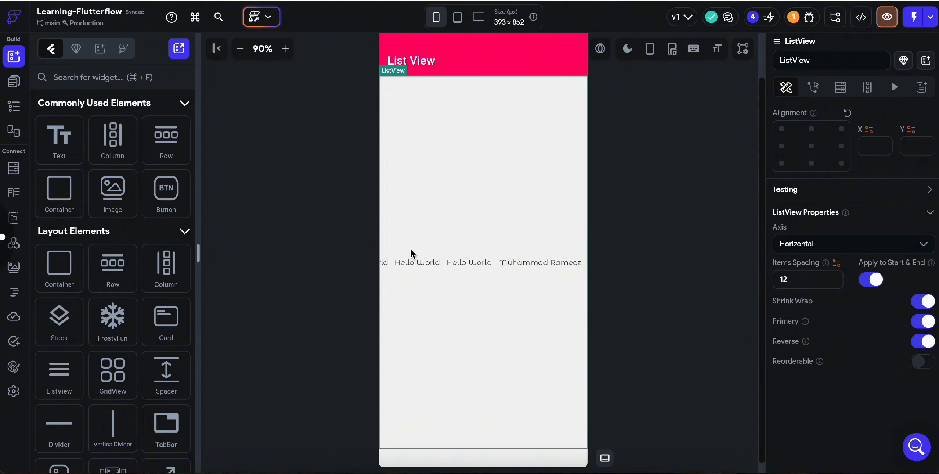
{"action": "left_click", "coordinate": [428, 270]}
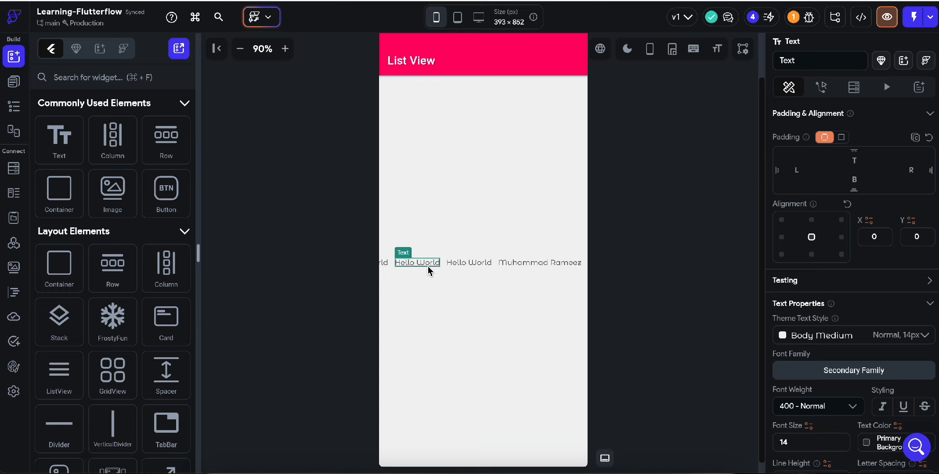
{"action": "key", "text": "Delete"}
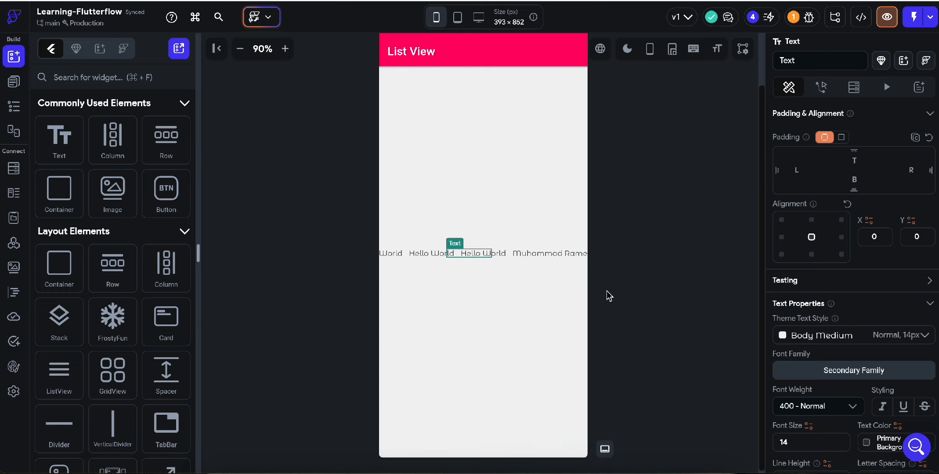
{"action": "left_click", "coordinate": [391, 255]}
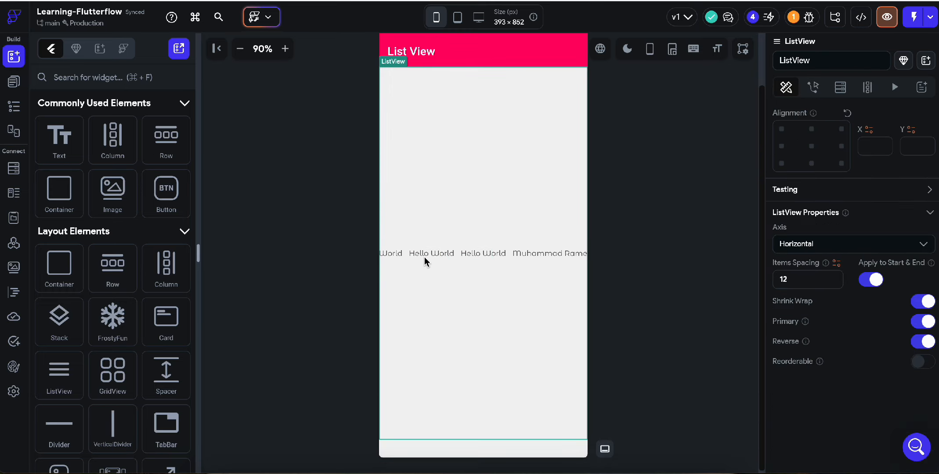
{"action": "left_click", "coordinate": [392, 254]}
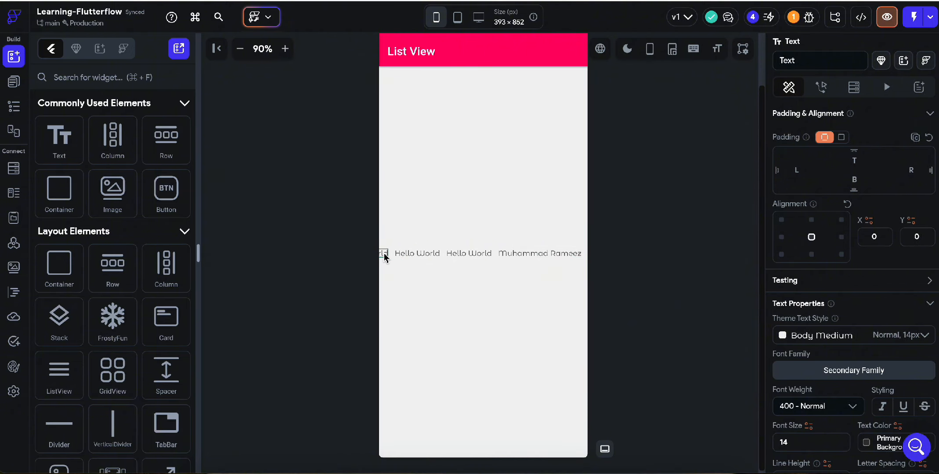
{"action": "left_click", "coordinate": [544, 233]}
{"action": "left_click", "coordinate": [479, 192]}
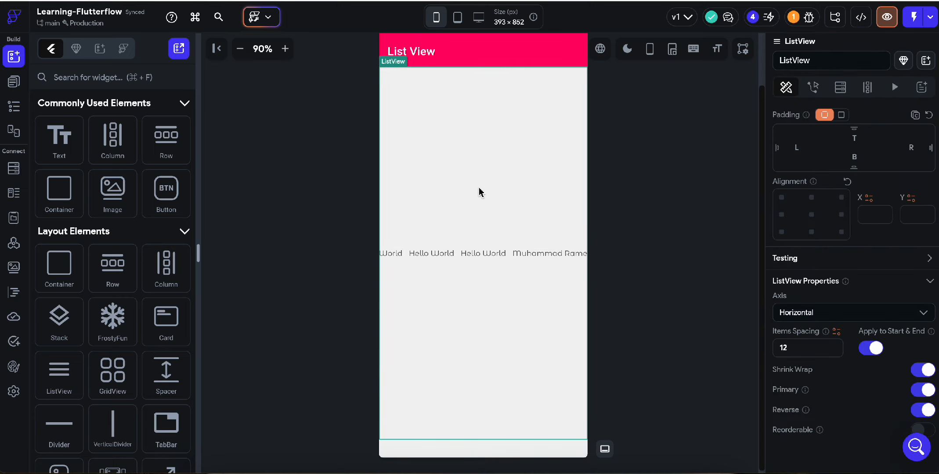
Open the ListView's Generate Dynamic Children settings and view the variable picker, leaving Value unset
{"action": "scroll", "coordinate": [851, 380], "scroll_direction": "down", "scroll_amount": 2}
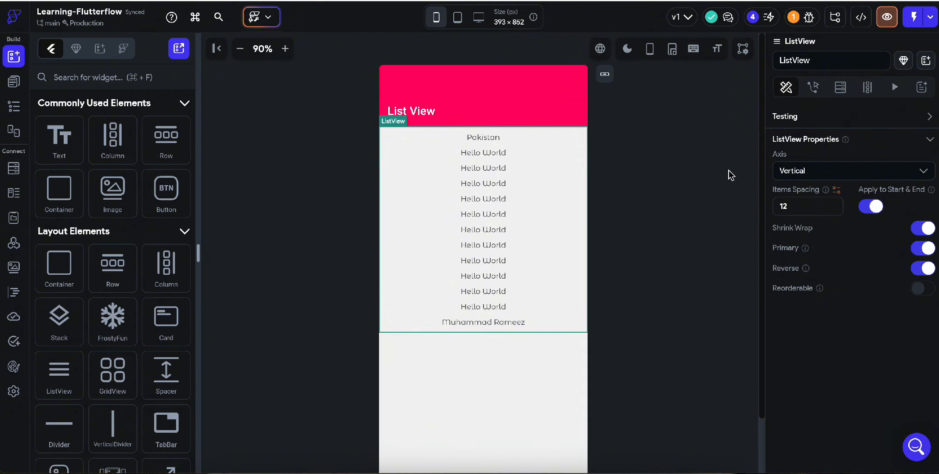
{"action": "left_click", "coordinate": [867, 89]}
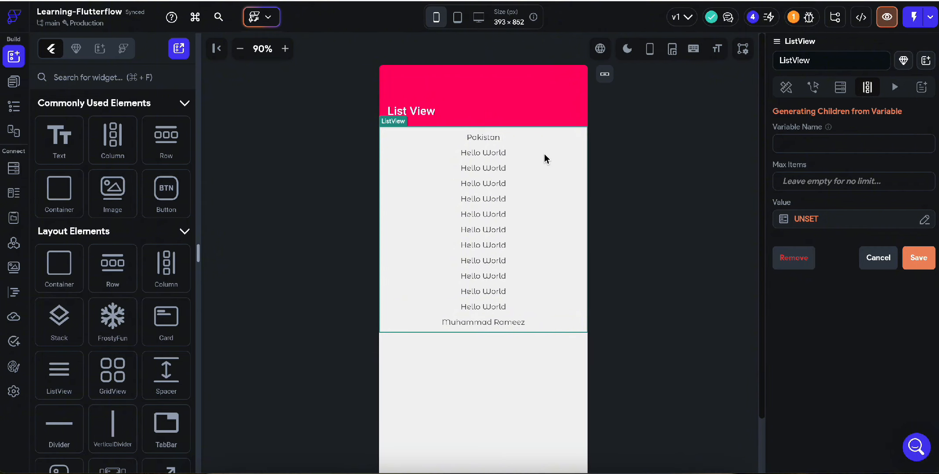
{"action": "left_click", "coordinate": [815, 221]}
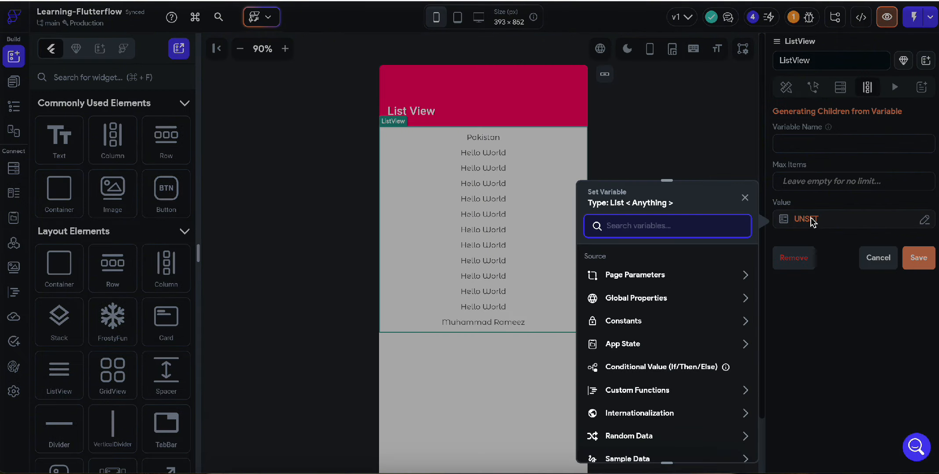
{"action": "left_click", "coordinate": [700, 134]}
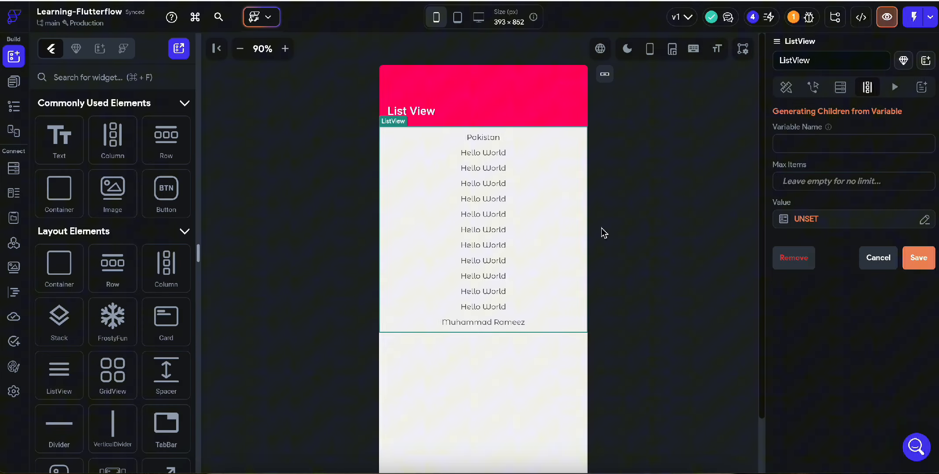
Delete three Hello World texts, undoing the accidental deletion of the whole ListView
{"action": "left_click", "coordinate": [488, 154]}
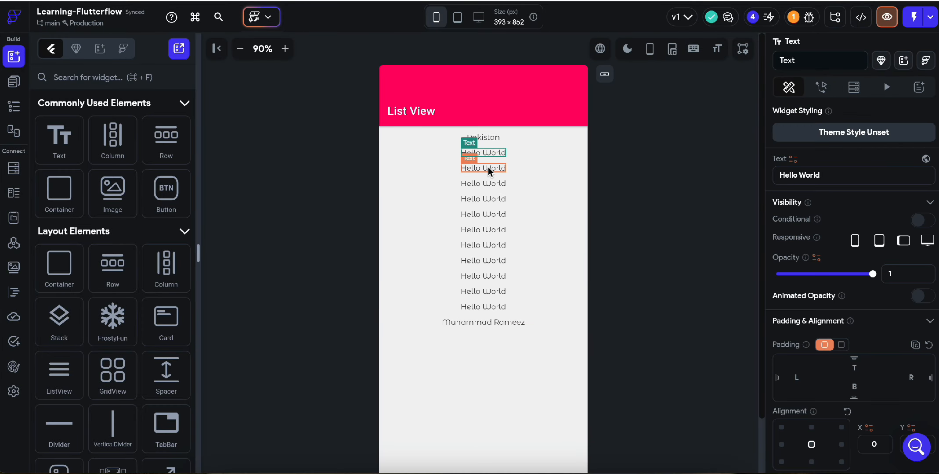
{"action": "key", "text": "Delete"}
{"action": "left_click", "coordinate": [489, 169]}
{"action": "key", "text": "Delete"}
{"action": "left_click", "coordinate": [488, 168]}
{"action": "key", "text": "Delete"}
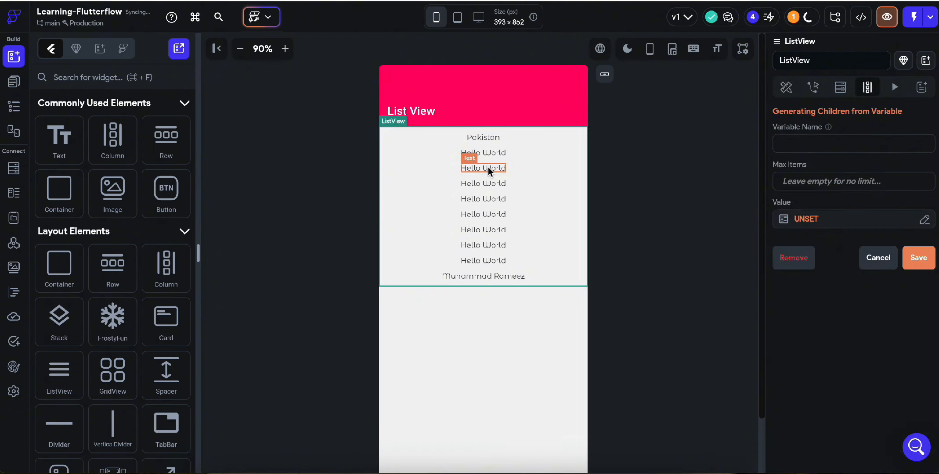
{"action": "key", "text": "Delete"}
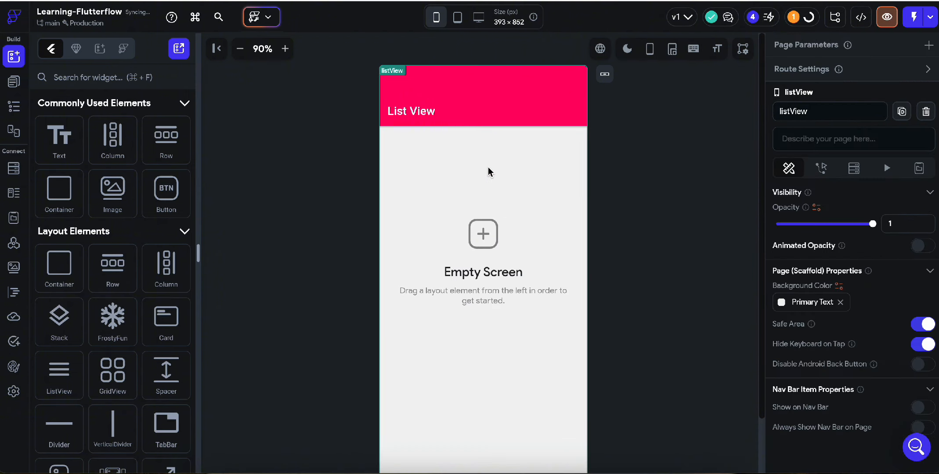
{"action": "key", "text": "super+z"}
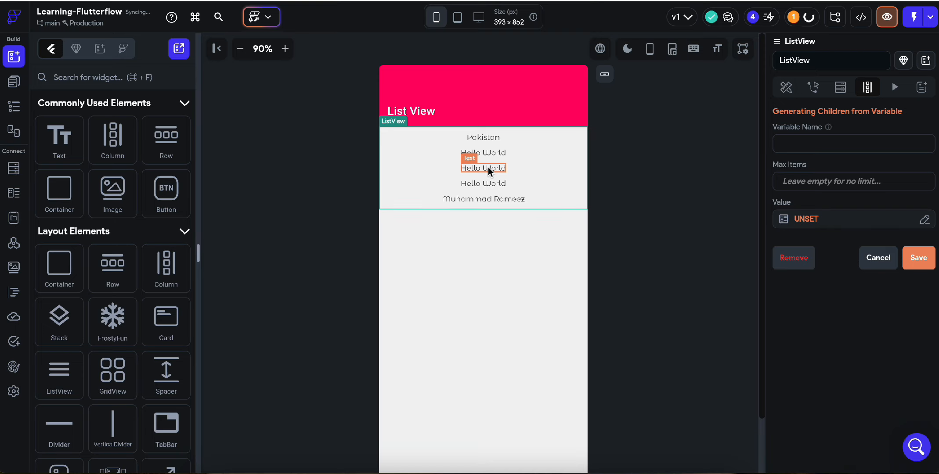
Delete the remaining Hello World texts and the Pakistan text, leaving only the name text
{"action": "left_click", "coordinate": [488, 168]}
{"action": "key", "text": "Delete"}
{"action": "left_click", "coordinate": [488, 167]}
{"action": "key", "text": "Delete"}
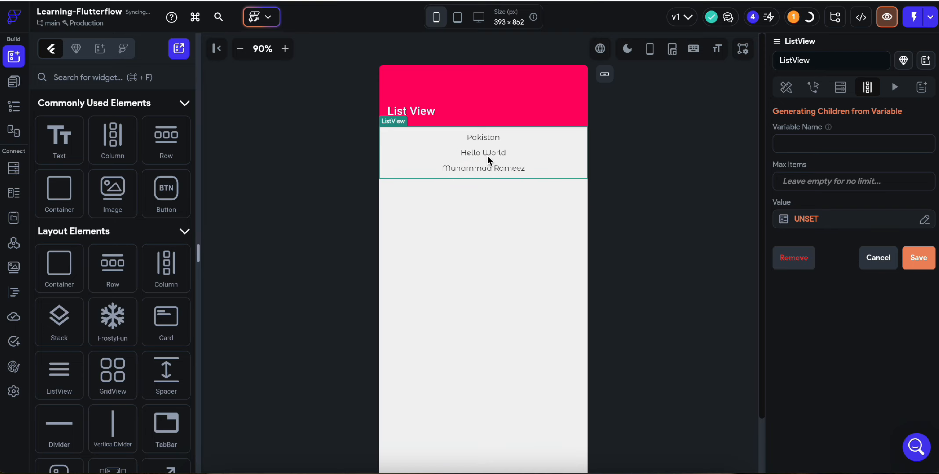
{"action": "left_click", "coordinate": [486, 150]}
{"action": "key", "text": "Delete"}
{"action": "left_click", "coordinate": [488, 134]}
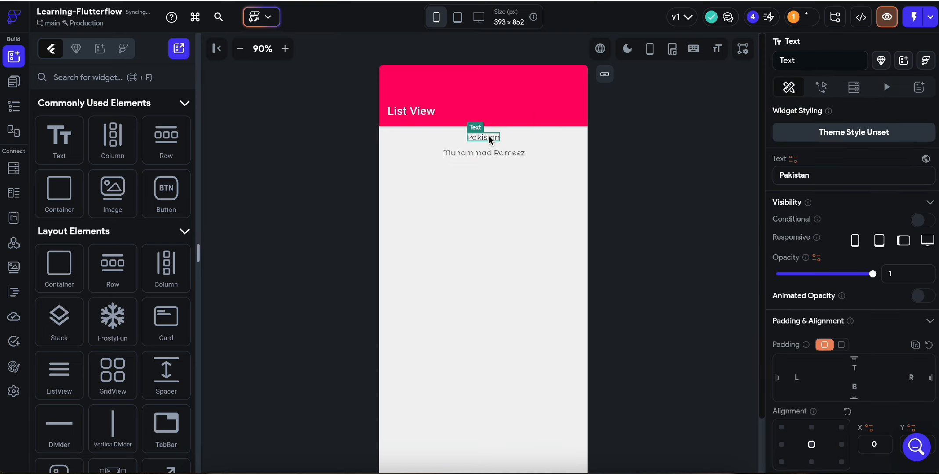
{"action": "key", "text": "Delete"}
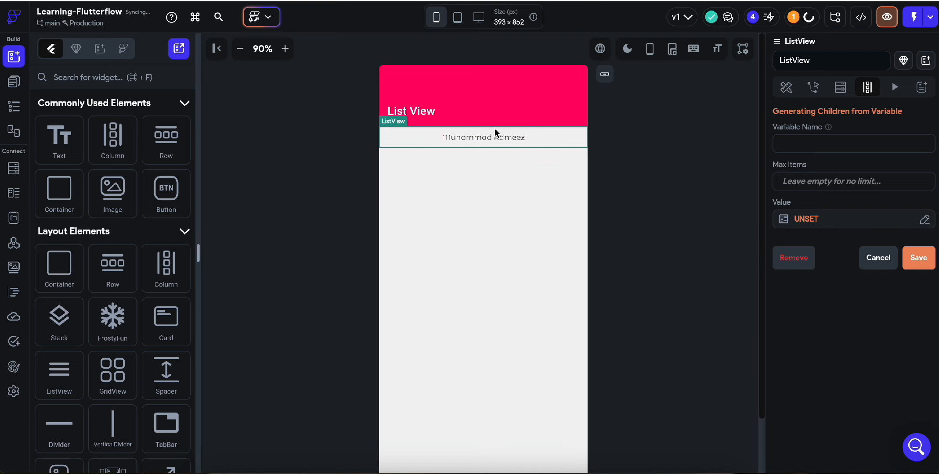
Generate the ListView's children from a List of Random Integers named 'list', length 1 to 10
{"action": "left_click", "coordinate": [828, 222]}
{"action": "type", "text": "radim"}
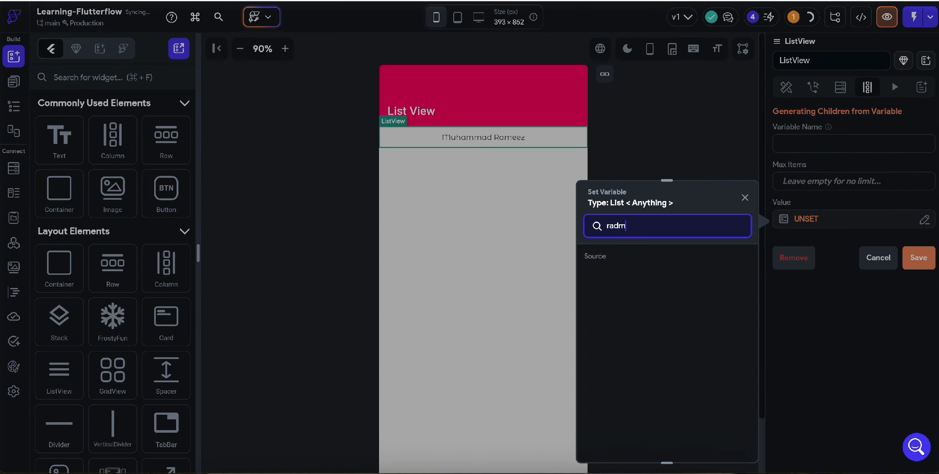
{"action": "key", "text": "BackSpace"}
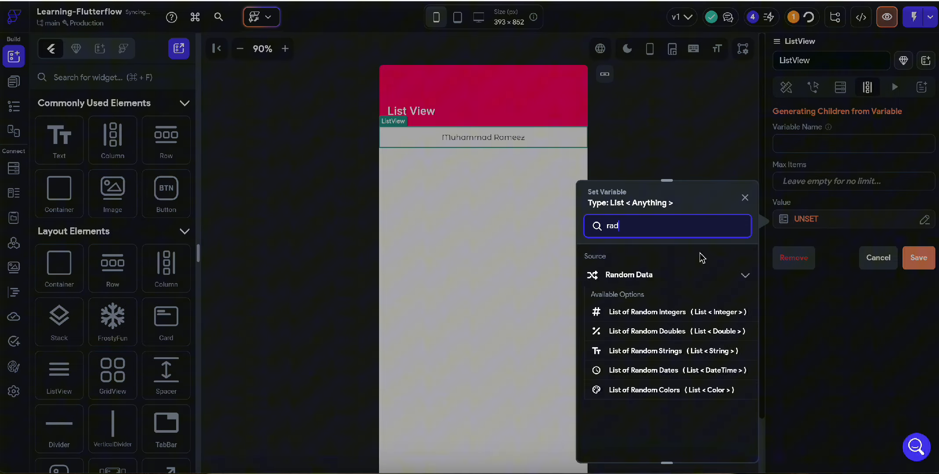
{"action": "left_click", "coordinate": [685, 320]}
{"action": "left_click", "coordinate": [616, 333]}
{"action": "type", "text": "1"}
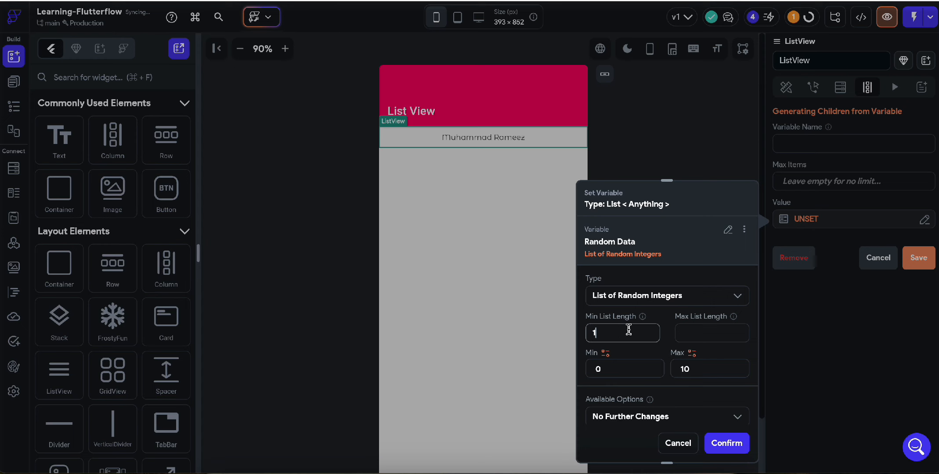
{"action": "left_click", "coordinate": [681, 334]}
{"action": "type", "text": "10"}
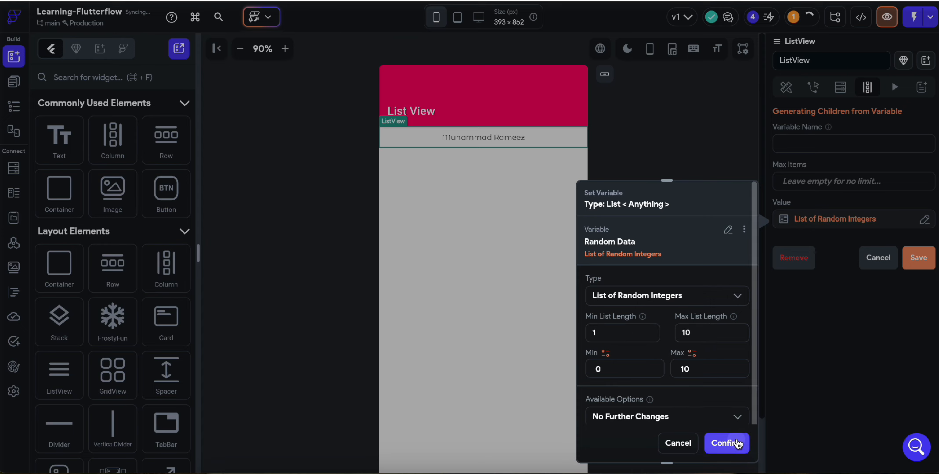
{"action": "left_click", "coordinate": [727, 443]}
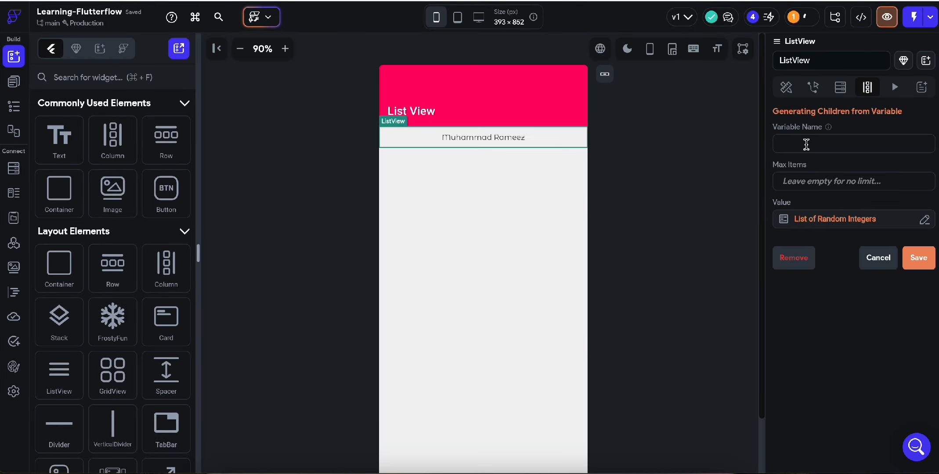
{"action": "type", "text": "list"}
{"action": "left_click", "coordinate": [919, 258]}
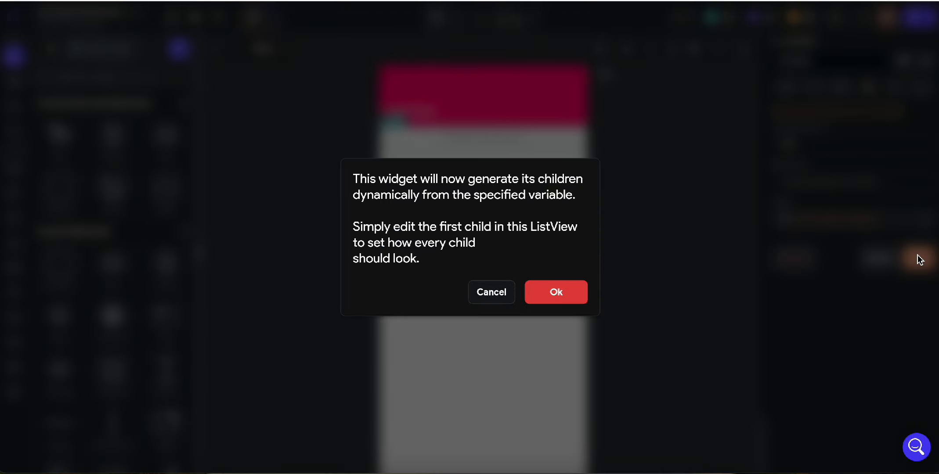
{"action": "left_click", "coordinate": [564, 293]}
Bind the Text child's content to the list Item variable, then select the ListView
{"action": "left_click", "coordinate": [504, 183]}
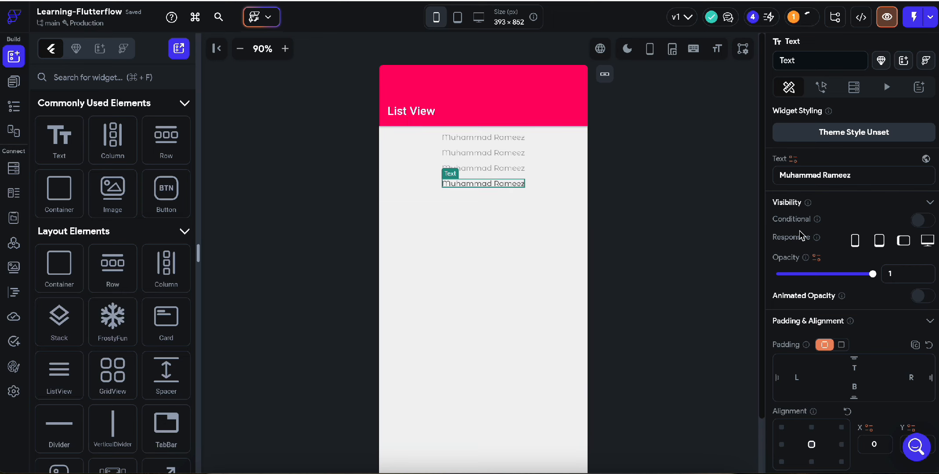
{"action": "left_click", "coordinate": [793, 163]}
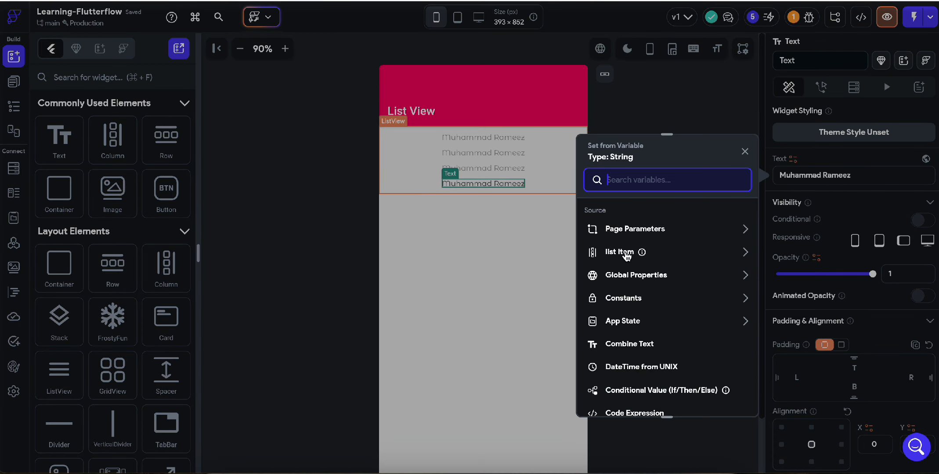
{"action": "left_click", "coordinate": [627, 252]}
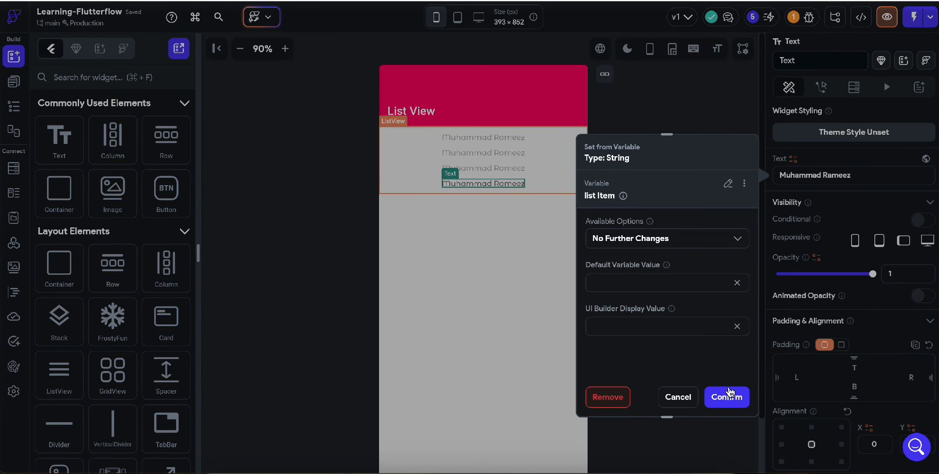
{"action": "left_click", "coordinate": [727, 396]}
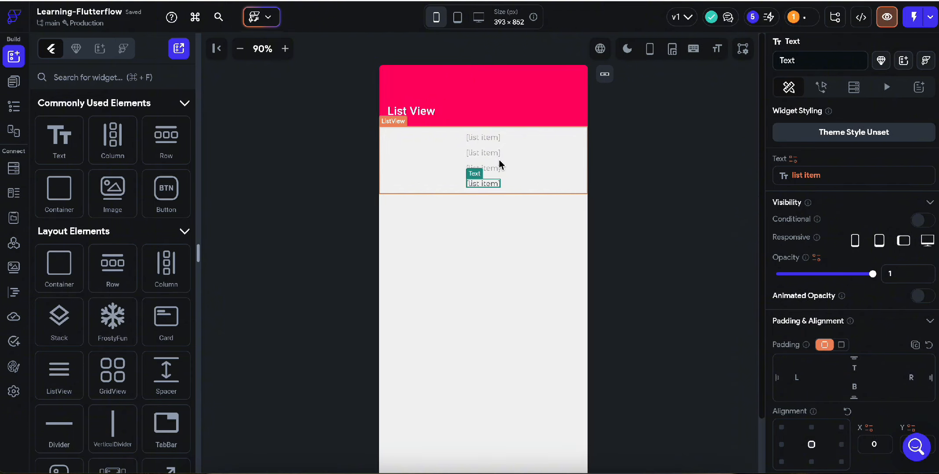
{"action": "left_click", "coordinate": [495, 193]}
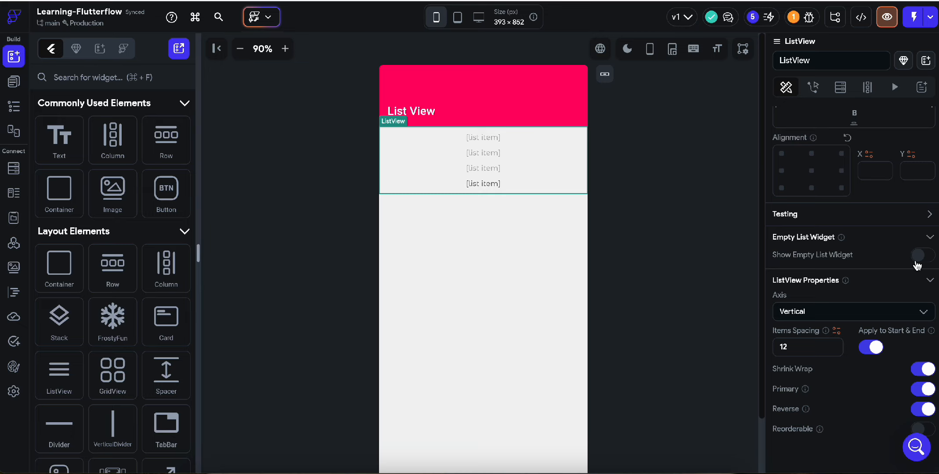
{"action": "left_click", "coordinate": [919, 259]}
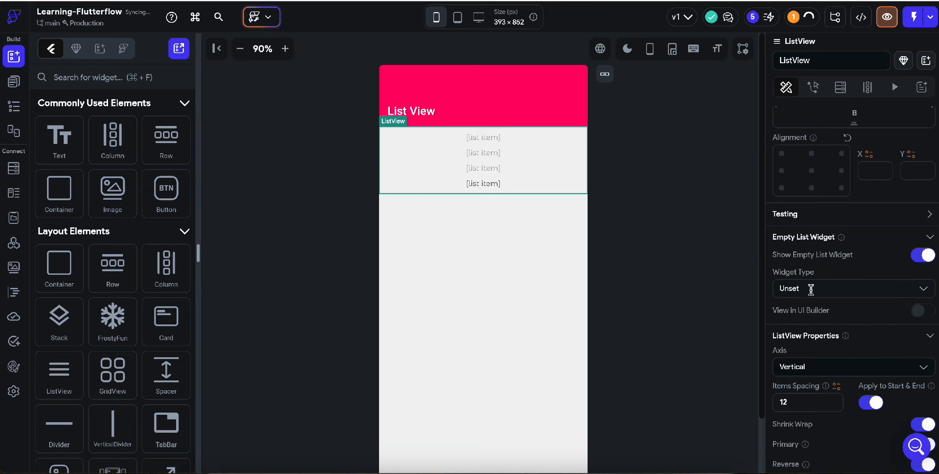
{"action": "left_click", "coordinate": [811, 290]}
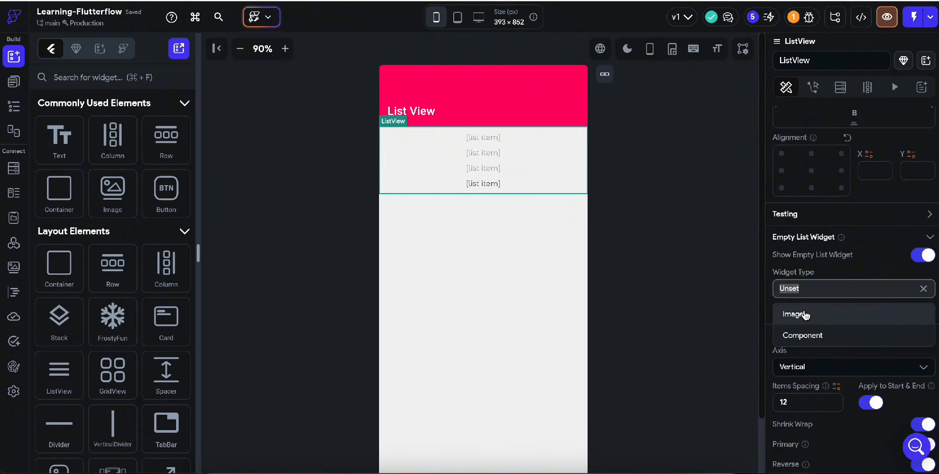
{"action": "left_click", "coordinate": [924, 256]}
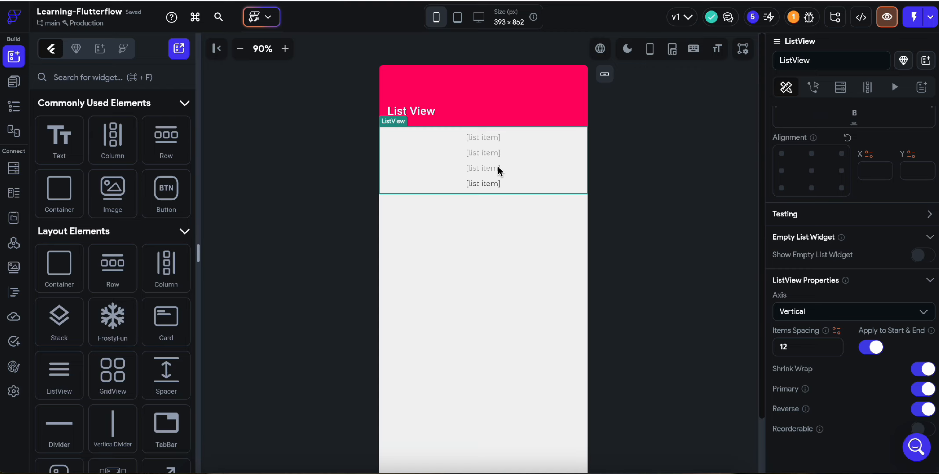
{"action": "left_click", "coordinate": [497, 167]}
{"action": "left_click", "coordinate": [558, 244]}
{"action": "left_click", "coordinate": [532, 136]}
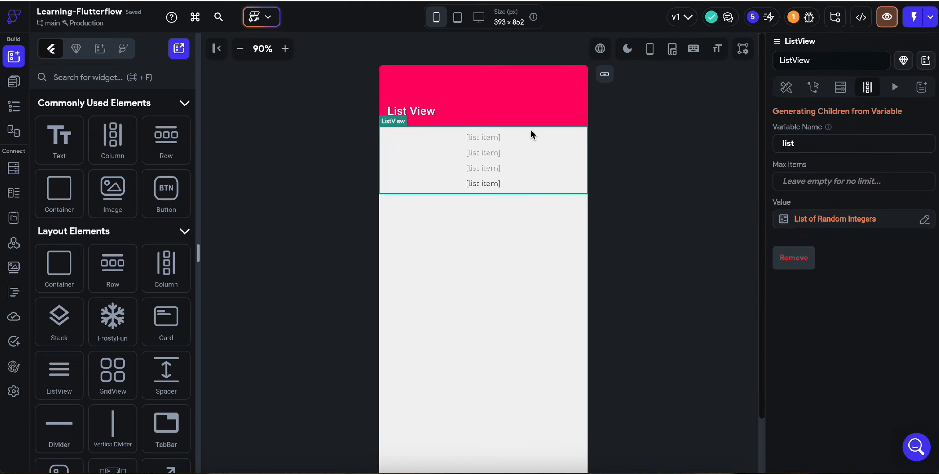
{"action": "left_click", "coordinate": [786, 87]}
{"action": "scroll", "coordinate": [849, 361], "scroll_direction": "down", "scroll_amount": 4}
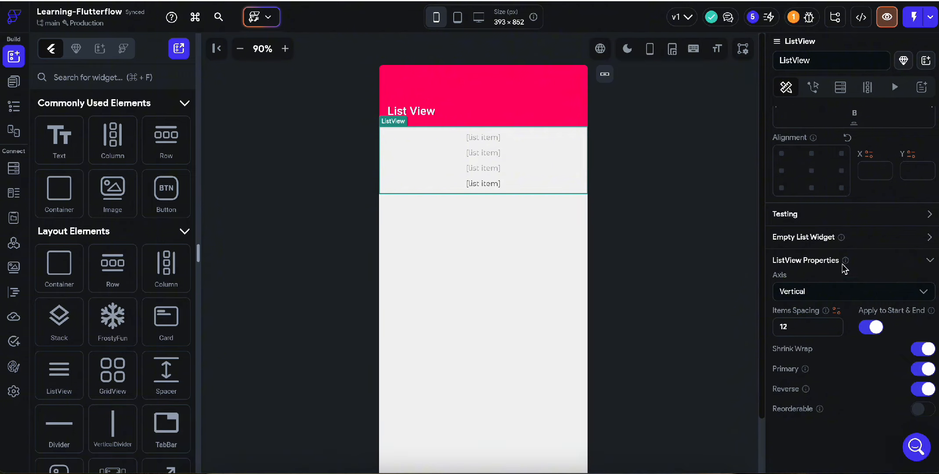
{"action": "left_click", "coordinate": [930, 238]}
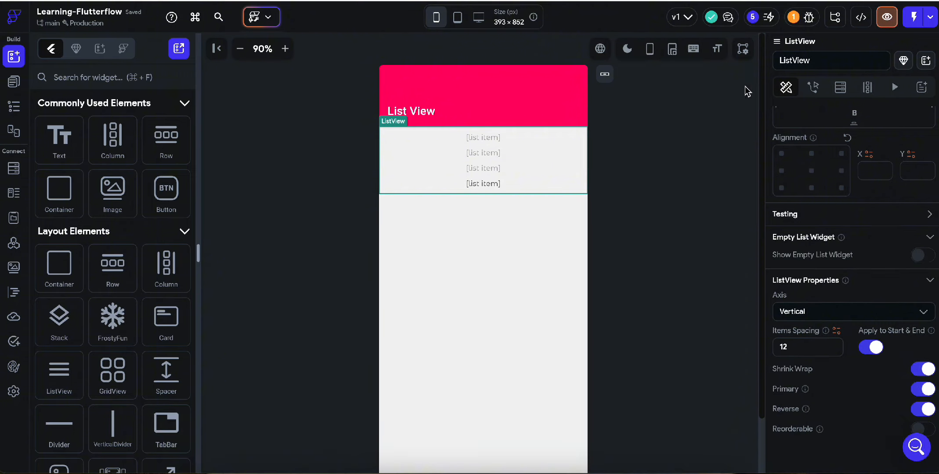